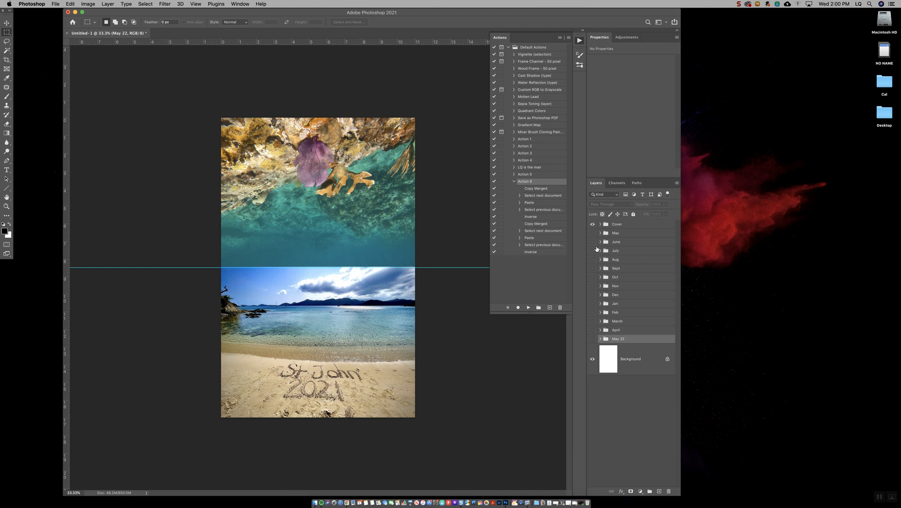
Toggle the visibility of the Cover and May groups to preview the calendar pages, ending with both groups hidden
left_click(593, 225)
left_click(592, 225)
left_click(593, 225)
left_click(593, 225)
left_click(593, 225)
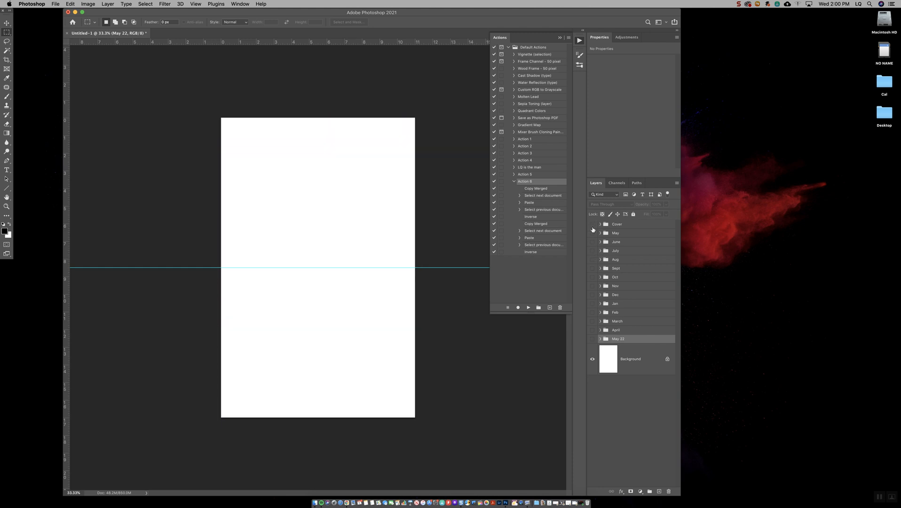
left_click(593, 226)
left_click(592, 225)
left_click(593, 234)
left_click(592, 233)
left_click(592, 227)
left_click(591, 226)
Create an 11 × 17 in Tabloid print document at 300 ppi and add a horizontal guide halfway down the page
left_click(56, 4)
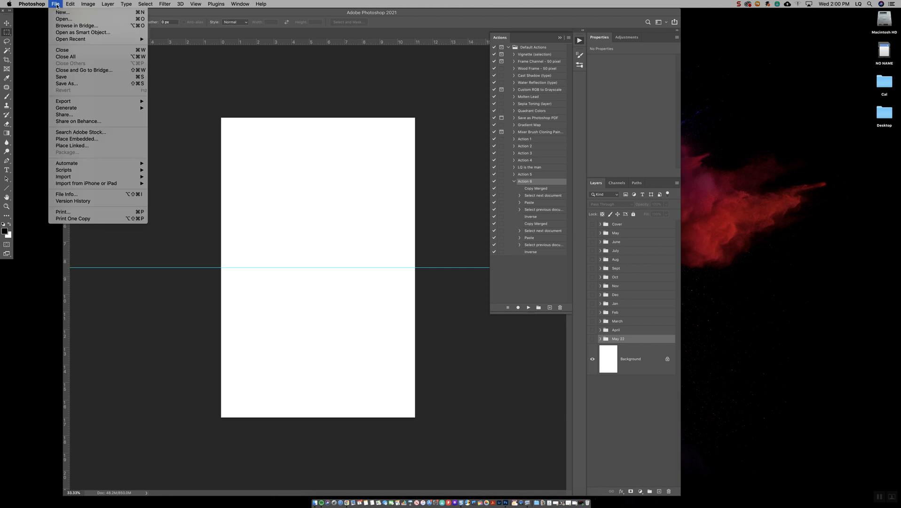
left_click(56, 13)
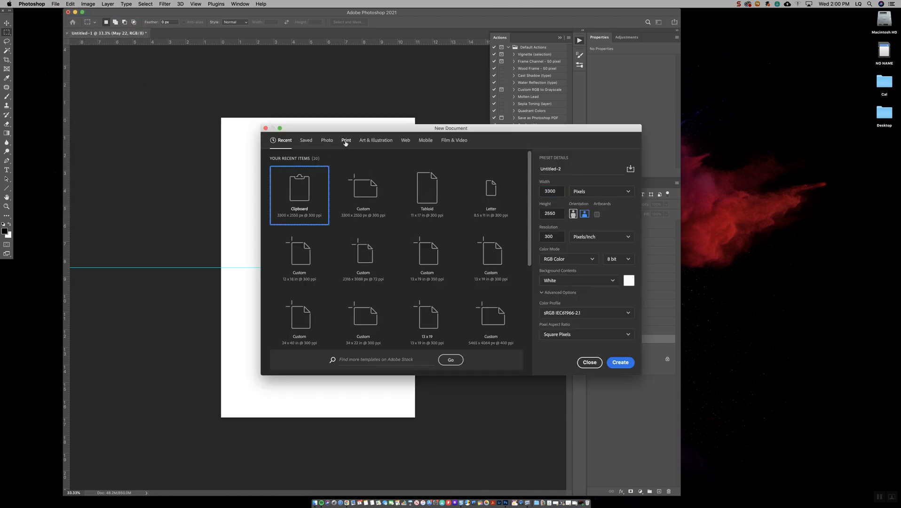
left_click(345, 140)
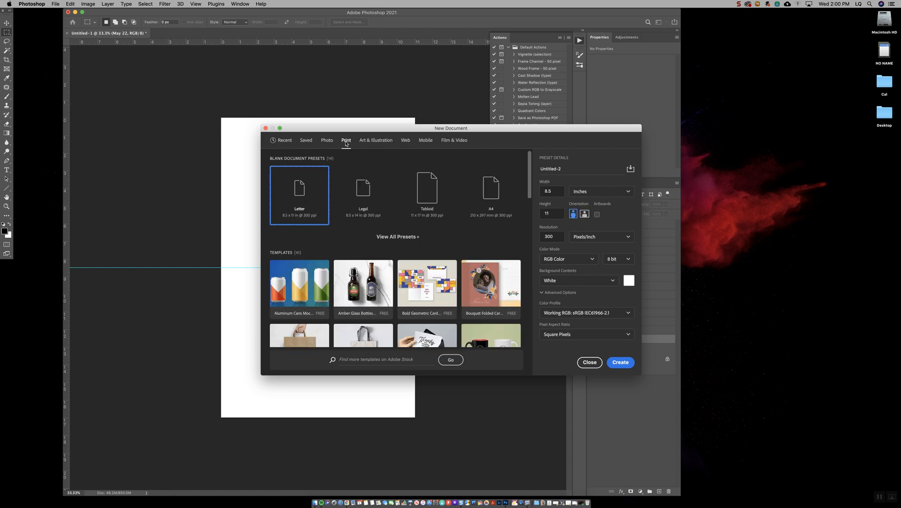
left_click(427, 198)
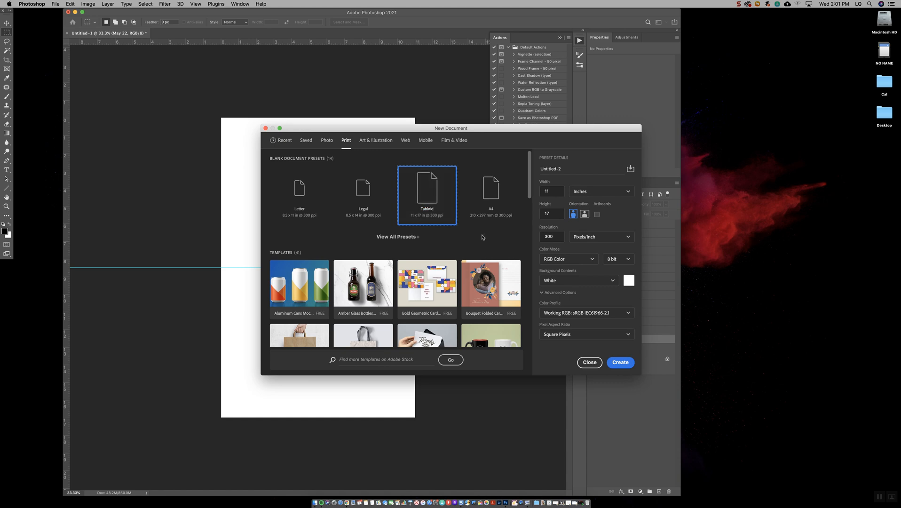
left_click(620, 363)
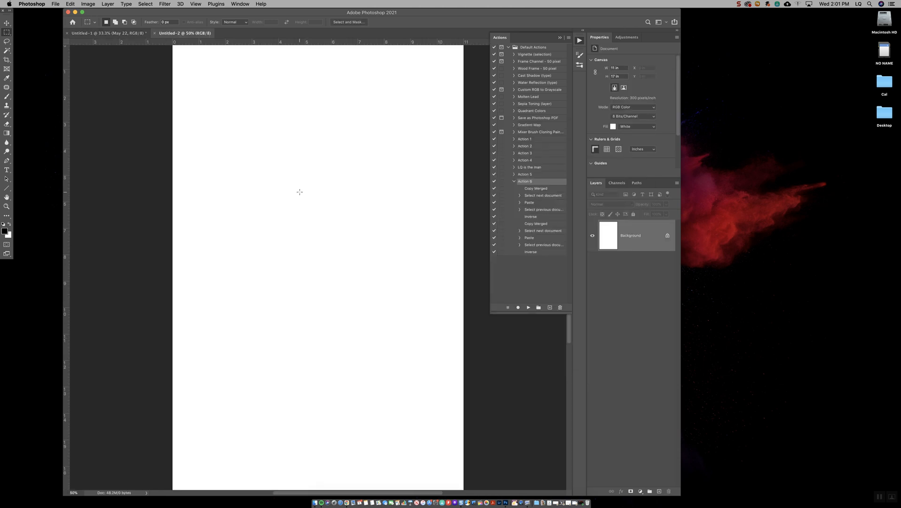
key("super+minus")
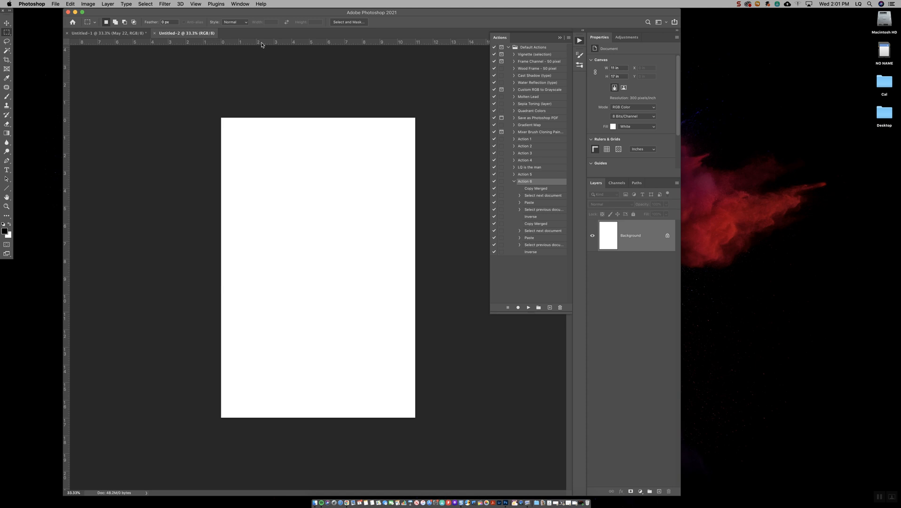
left_click_drag(262, 45, 264, 267)
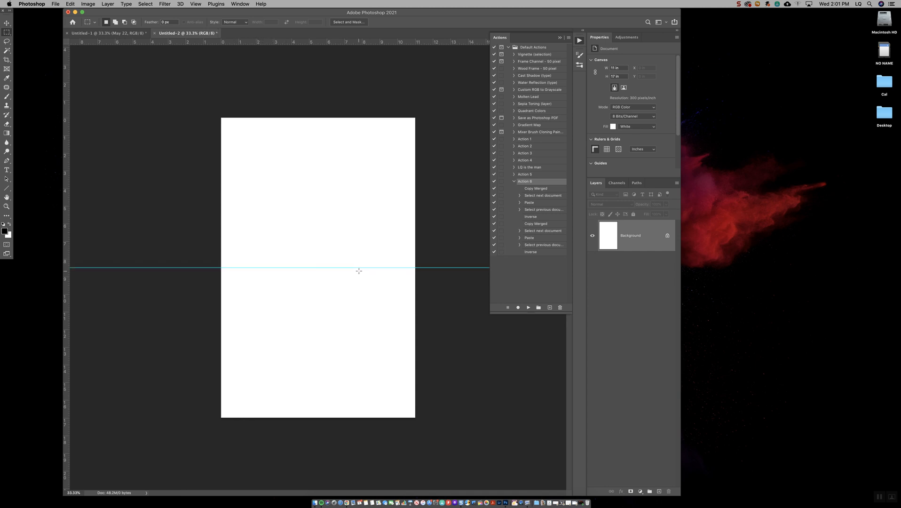
Add eight empty layer groups above the Background layer in the new document
double_click(651, 492)
double_click(650, 492)
left_click(650, 491)
double_click(650, 491)
left_click(650, 491)
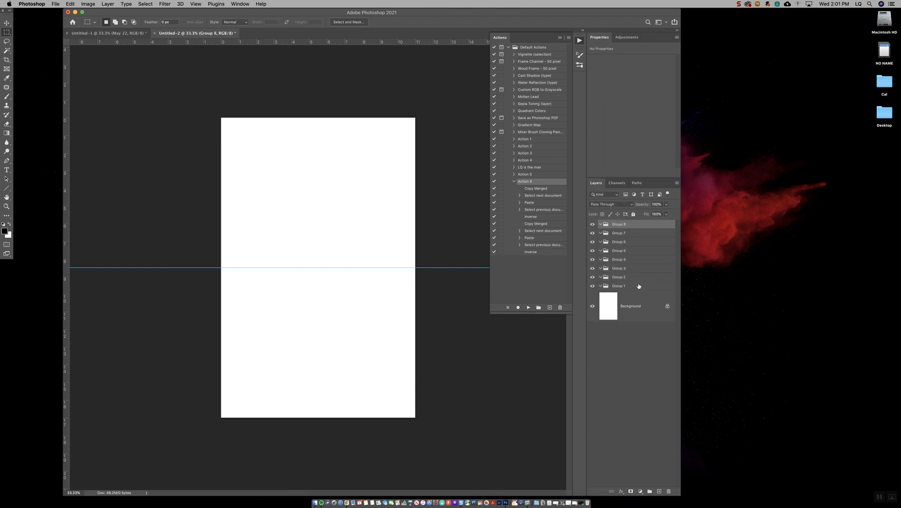
Rename the three uppermost layer groups Cover, Jan and Feb
double_click(619, 225)
type("Cover")
double_click(619, 233)
type("Ja")
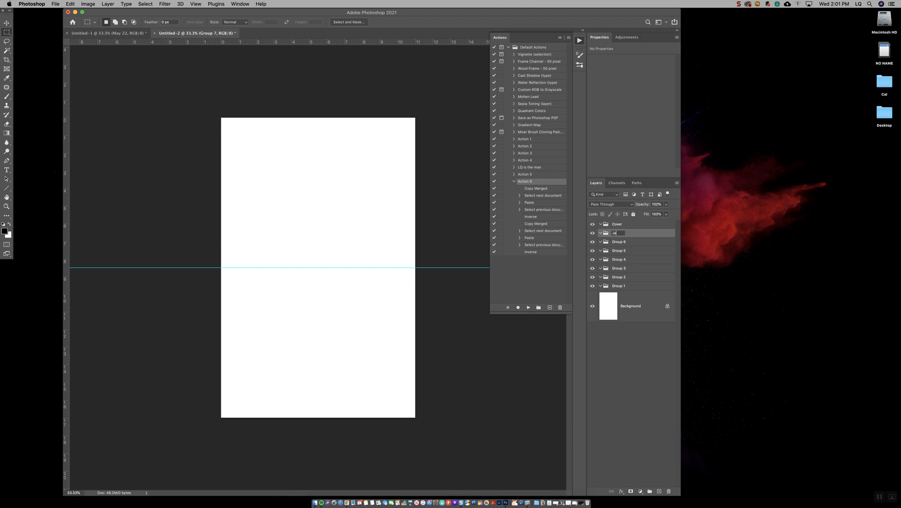
type("n")
double_click(617, 241)
type("Feb")
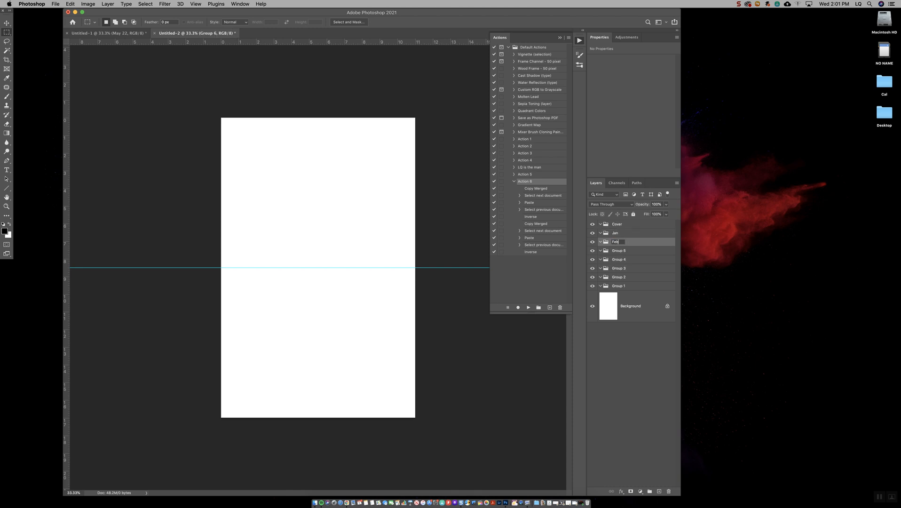
key("Return")
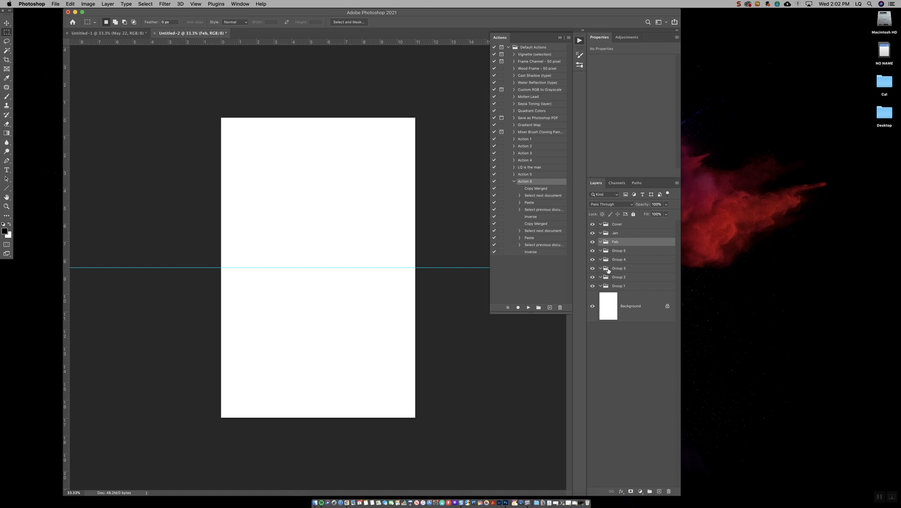
Close the new Tabloid document without saving it
left_click(154, 33)
left_click(426, 160)
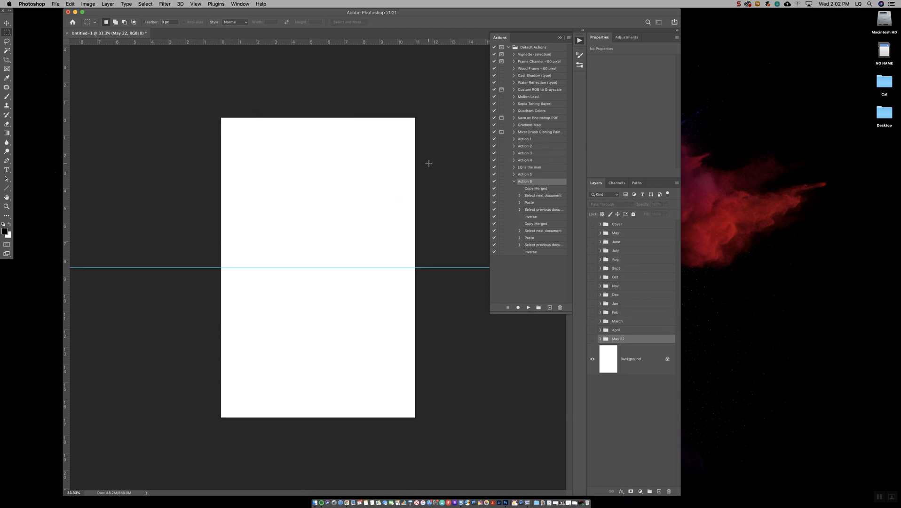
Show and hide the Cover group in the finished calendar document to preview the cover page
left_click(592, 225)
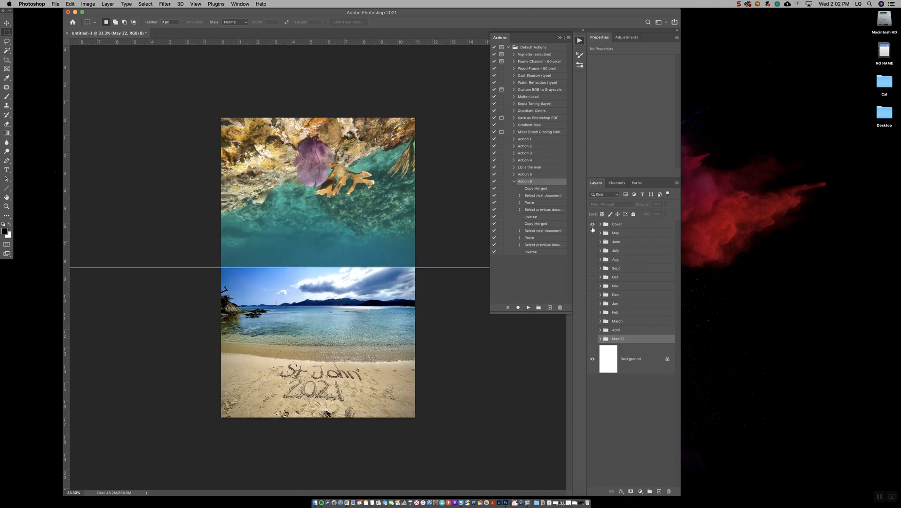
left_click(592, 226)
left_click(592, 225)
left_click(592, 225)
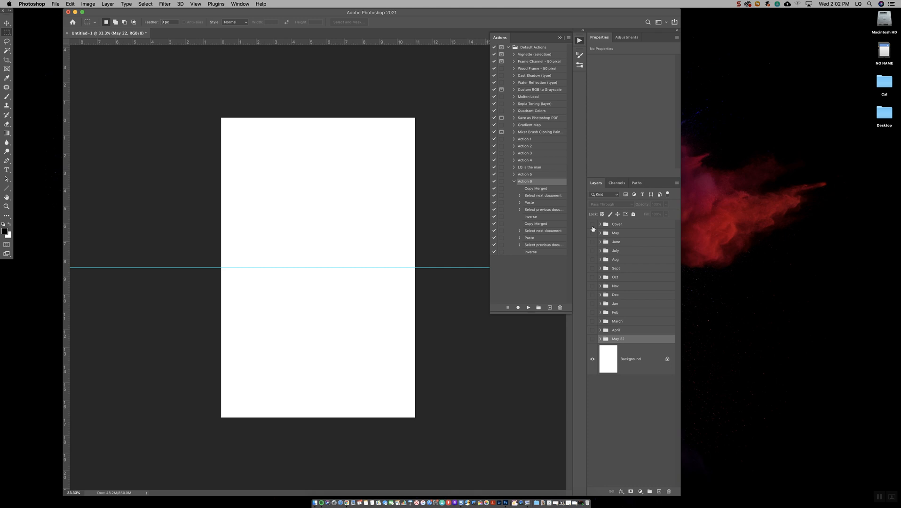
Collapse the recorded commands of Action 6 and hide the Actions list
left_click(513, 182)
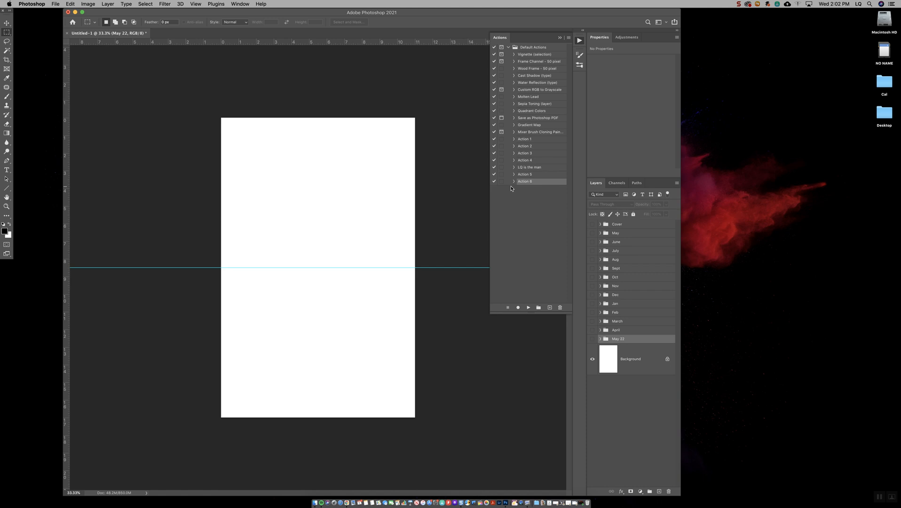
left_click(498, 40)
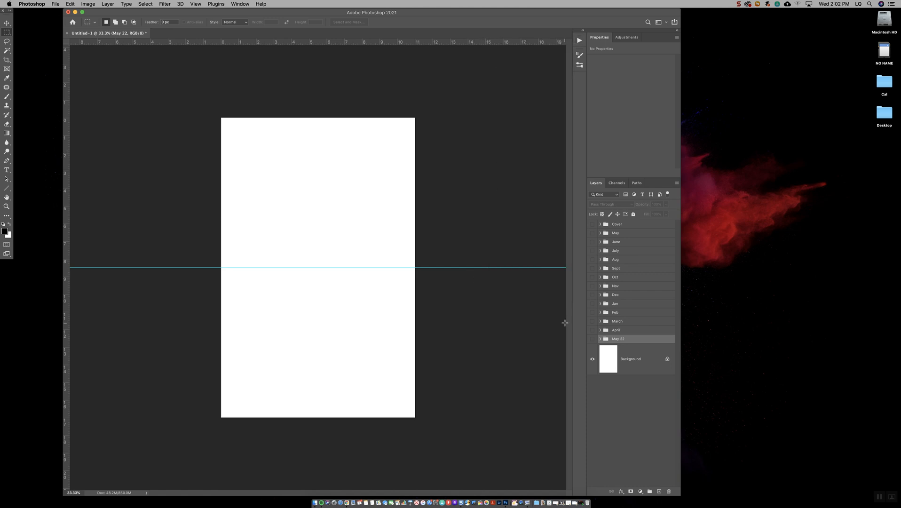
Show the May 22 group and make a rectangular selection of the calendar half below the guide
left_click(593, 339)
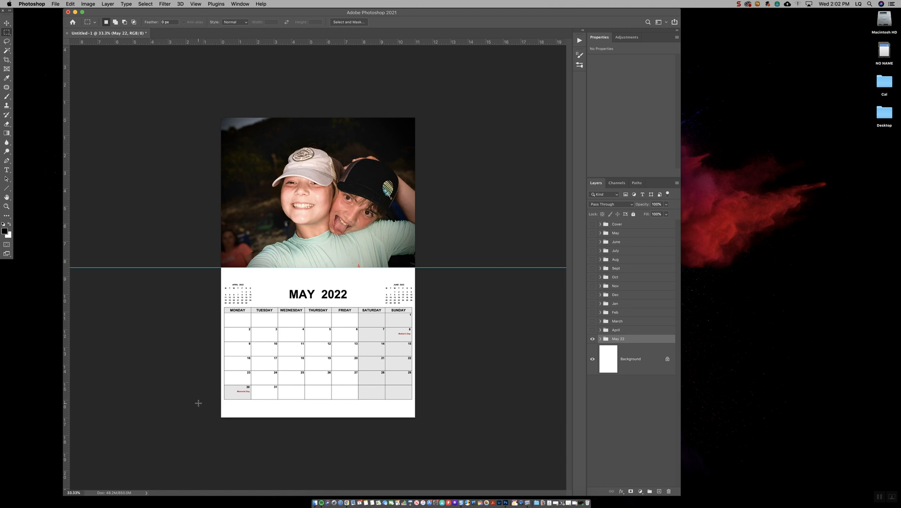
mouse_move(221, 416)
left_mouse_down()
mouse_move(253, 404)
mouse_move(213, 431)
left_mouse_up()
left_click_drag(207, 430, 423, 268)
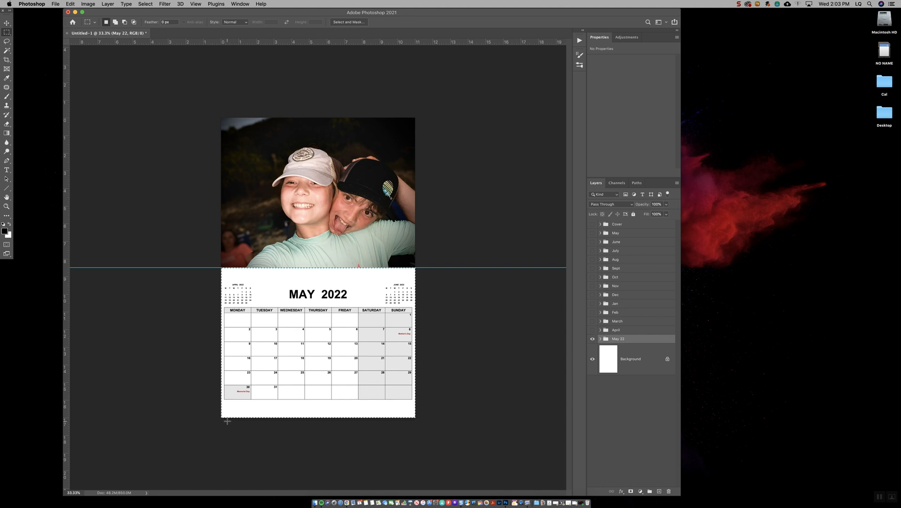
Copy the selected calendar half merged and create a new document at the clipboard size, 3300 × 2550 pixels at 300 ppi
left_click(70, 4)
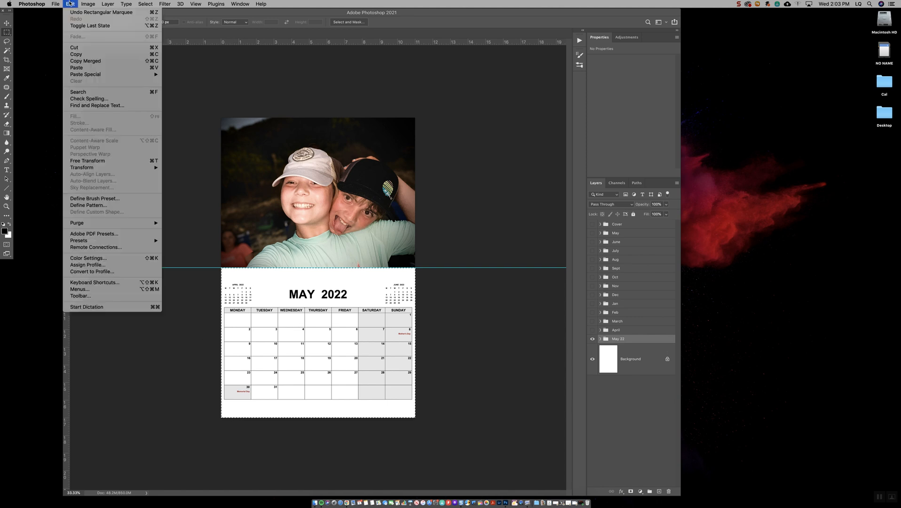
left_click(74, 61)
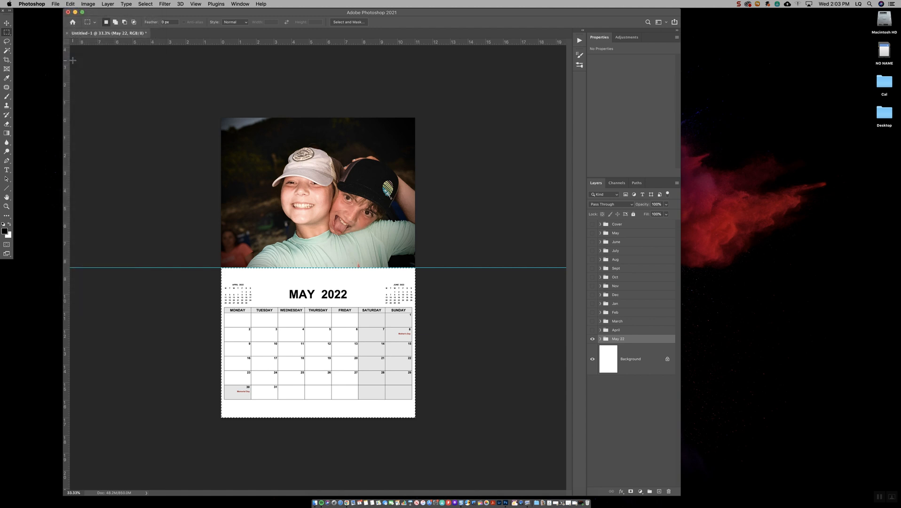
left_click(70, 4)
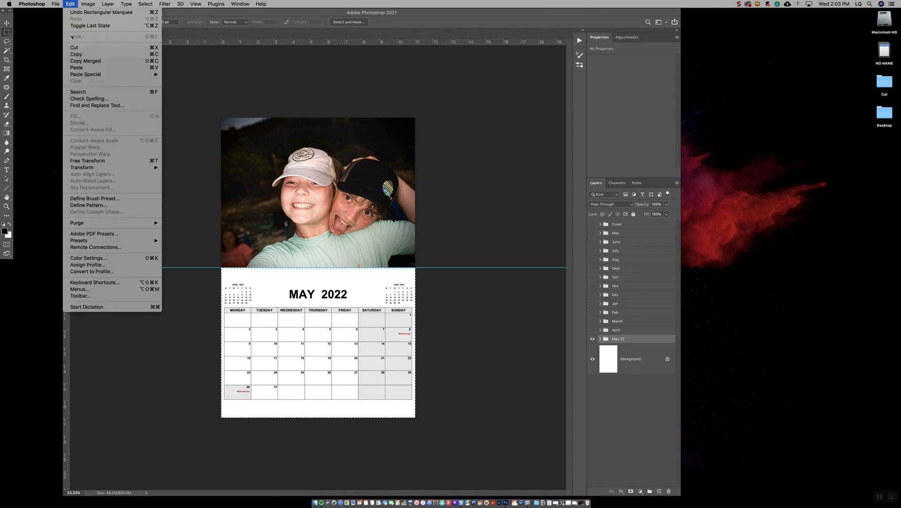
left_click(83, 61)
left_click(56, 4)
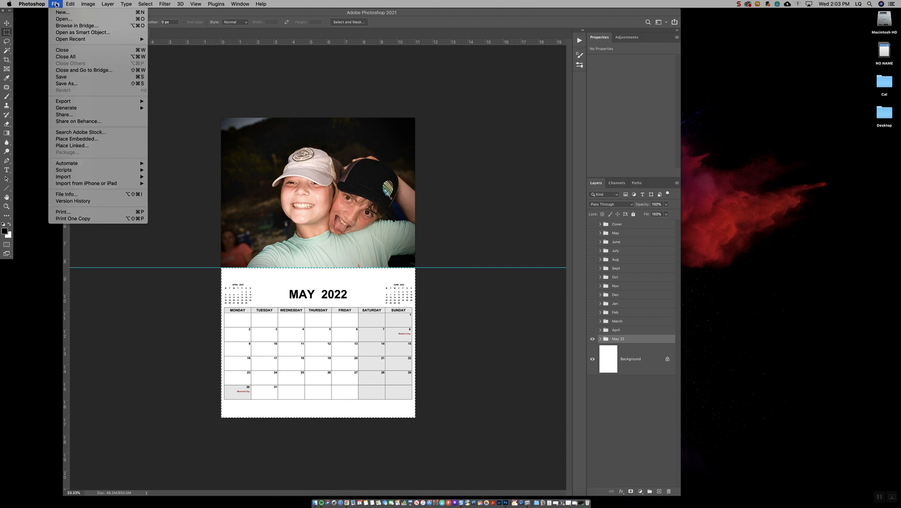
left_click(63, 11)
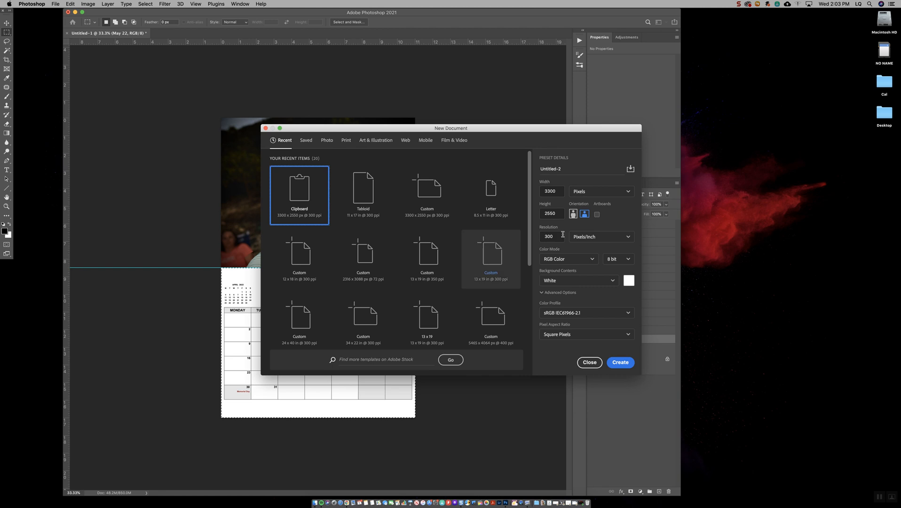
left_click(621, 362)
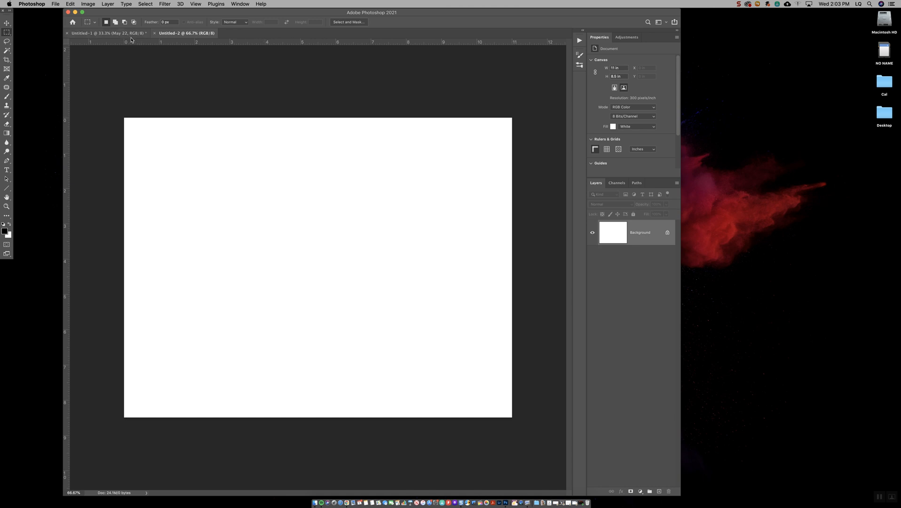
Return to the calendar document, show the Actions list and start recording a new action named Cal in Default Actions
left_click(108, 34)
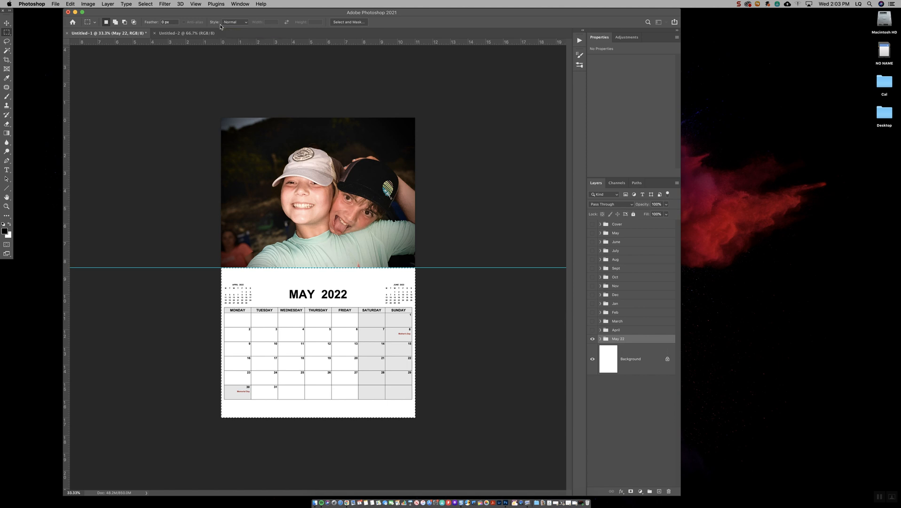
left_click(238, 5)
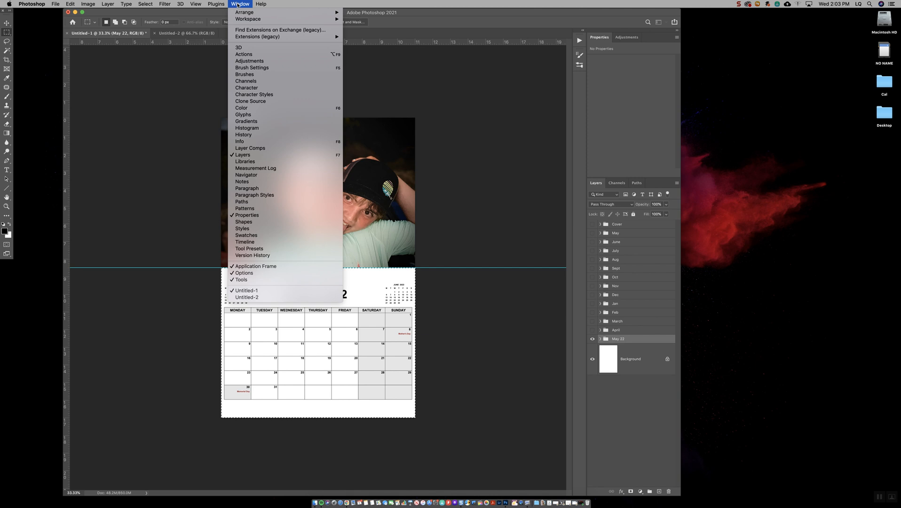
left_click(249, 55)
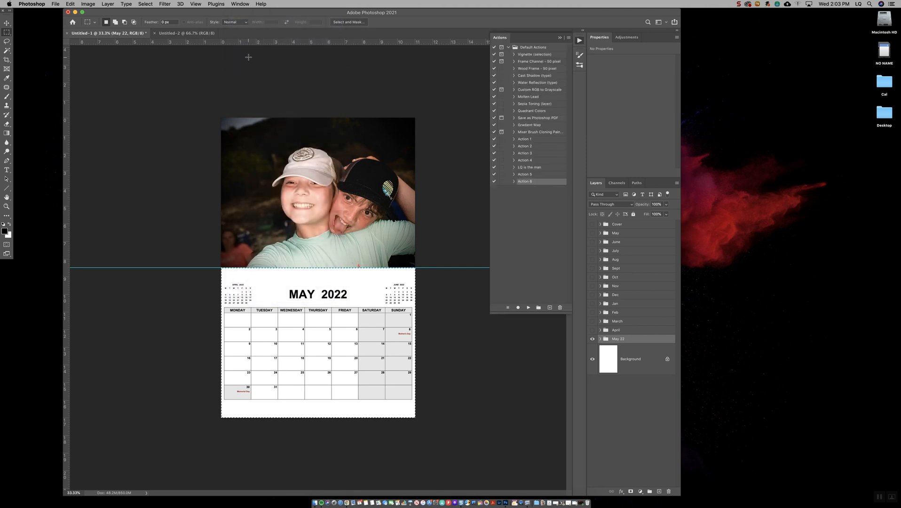
left_click(549, 307)
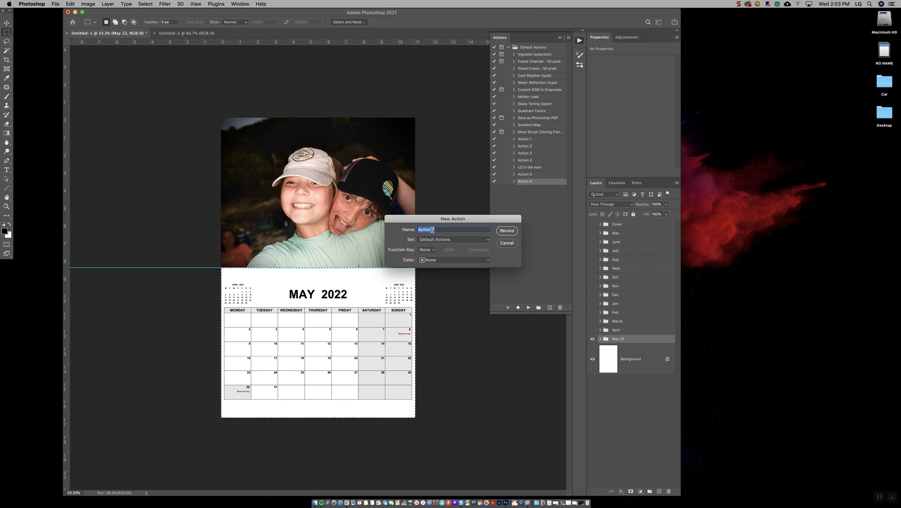
type("Cal")
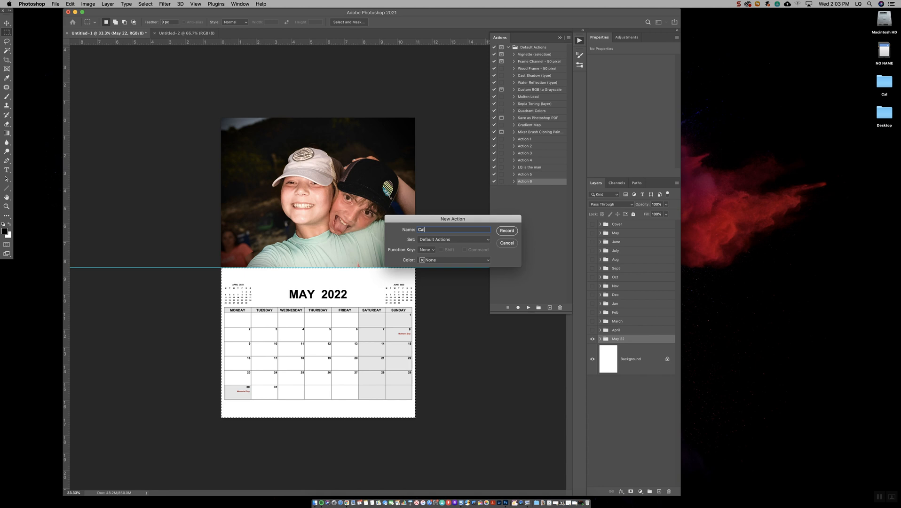
left_click(506, 231)
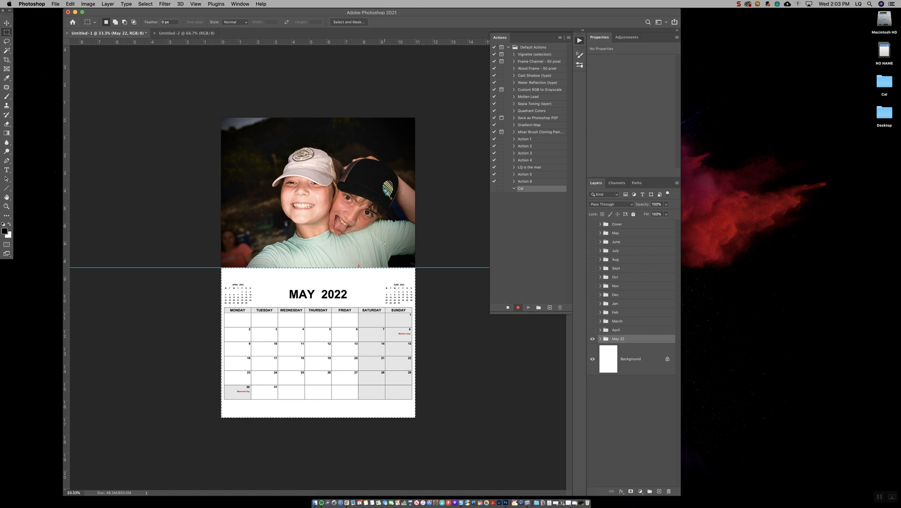
Record copying the selected calendar half merged and pasting it into the blank Untitled-2 document
left_click(70, 4)
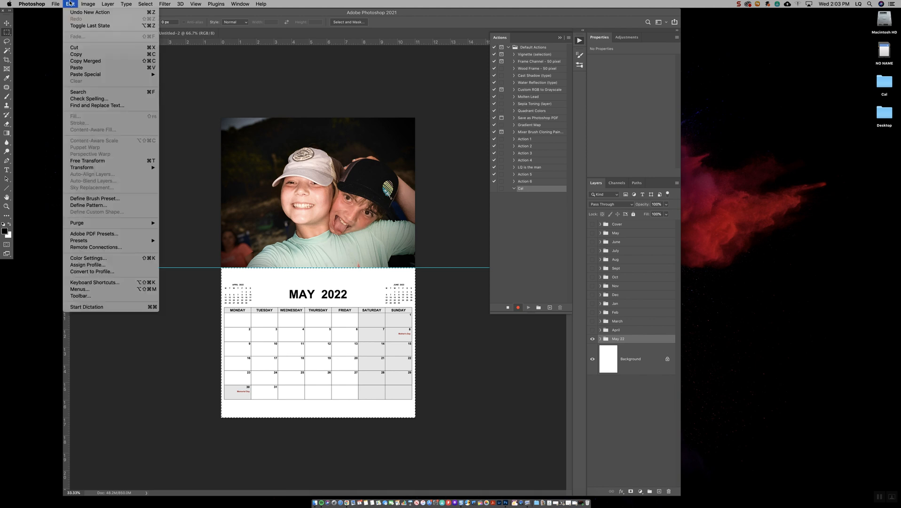
left_click(80, 61)
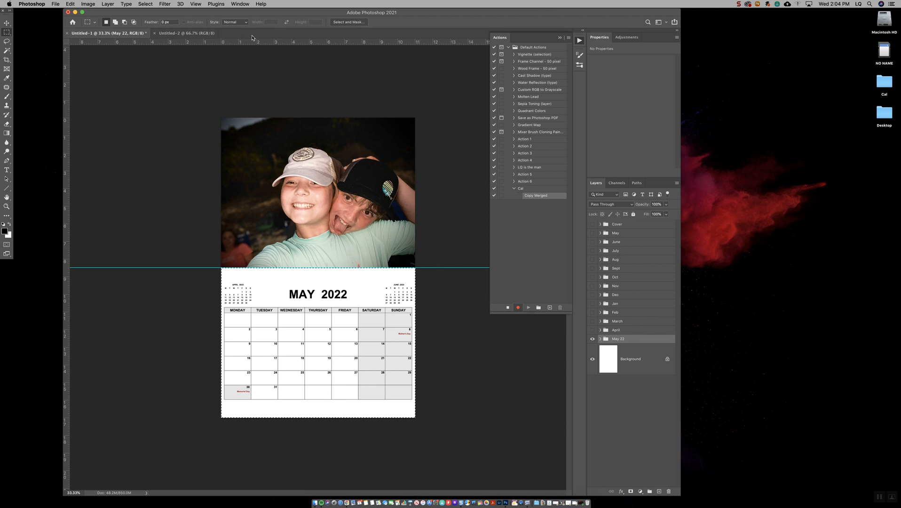
left_click(166, 34)
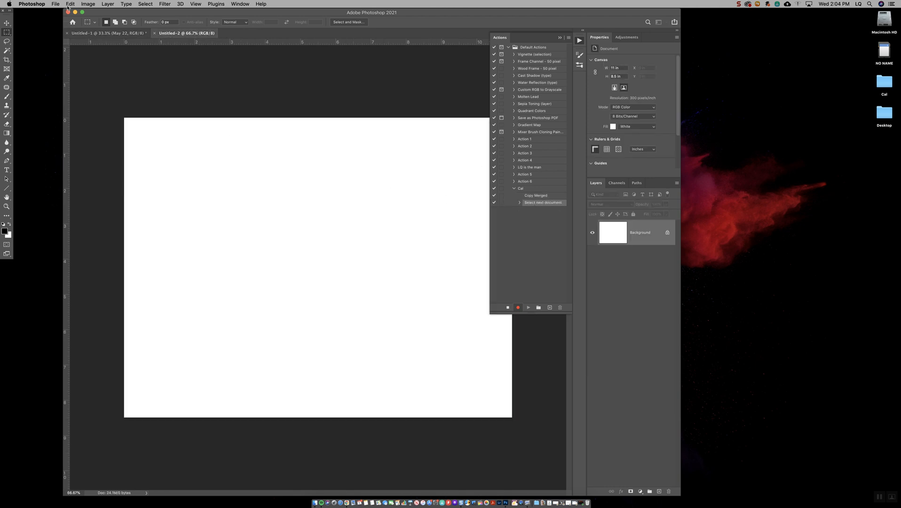
left_click(69, 5)
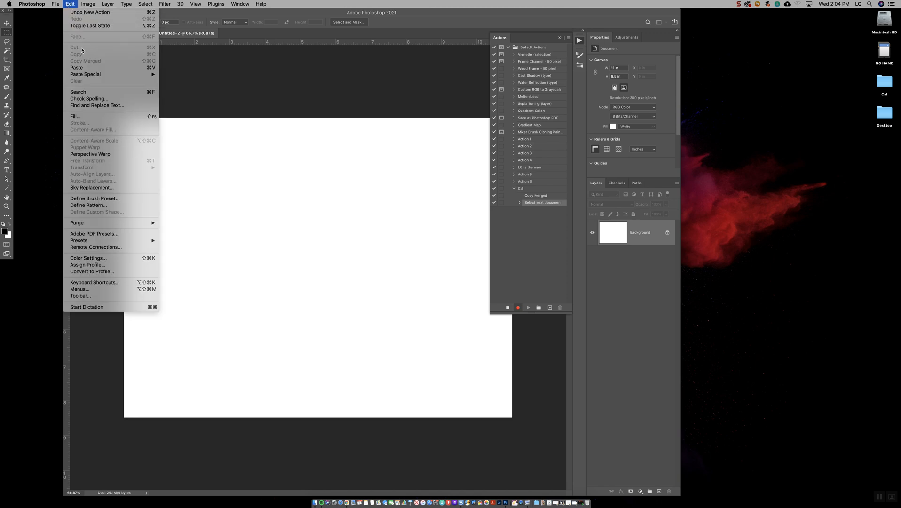
left_click(76, 67)
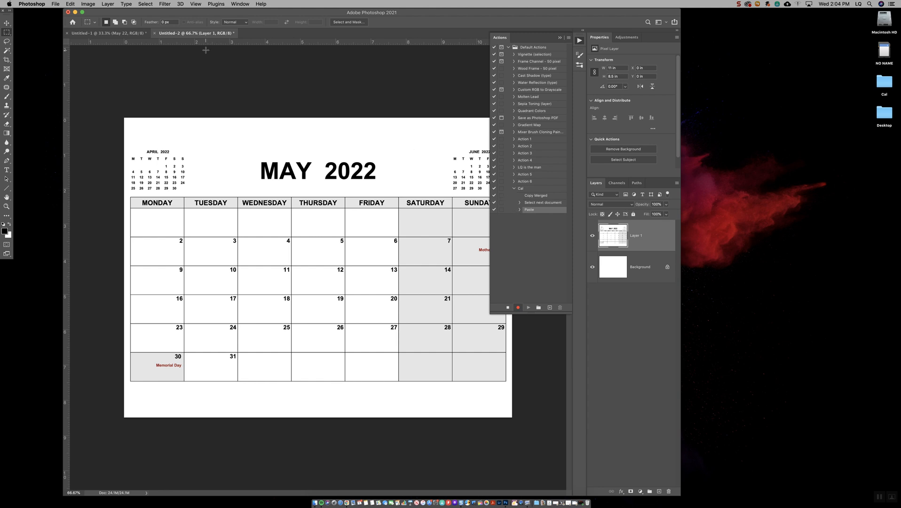
Record returning to the Untitled-1 calendar document and inverting the selection to cover the photo half
left_click(134, 35)
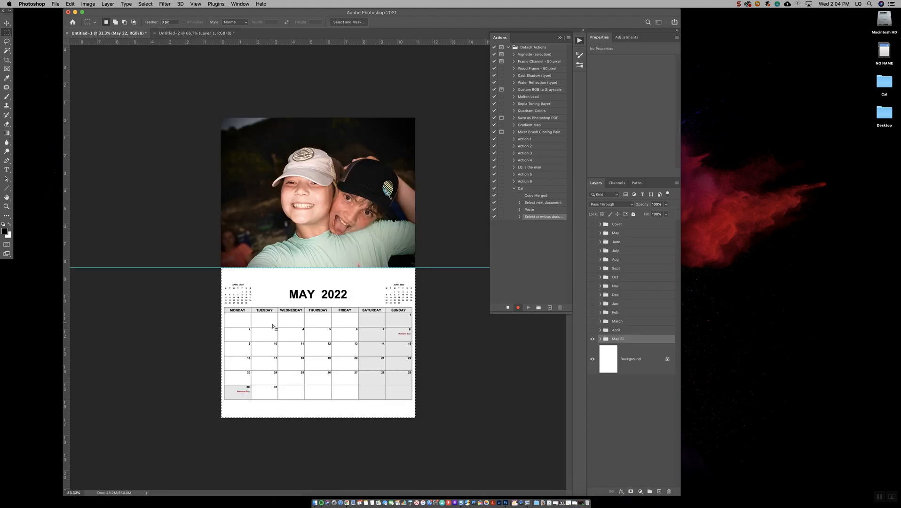
left_click(141, 4)
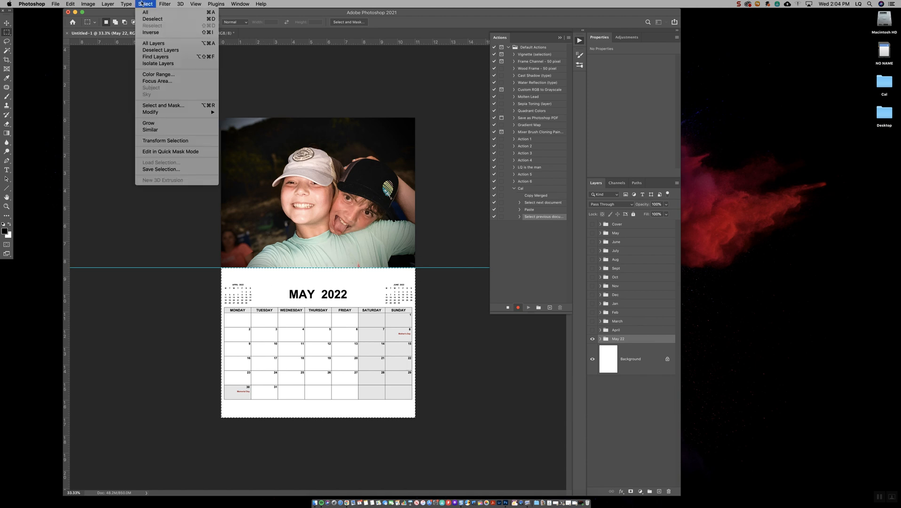
left_click(147, 32)
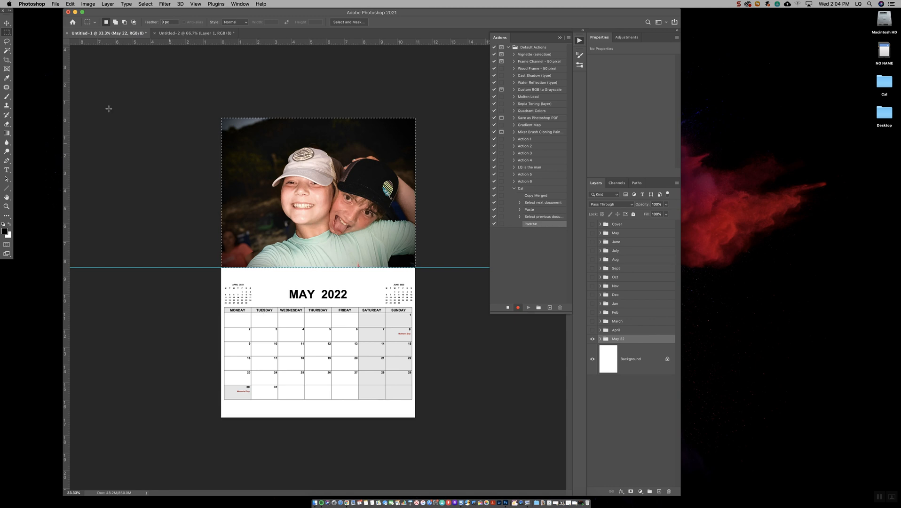
Record copying the selected photo half merged and pasting it into Untitled-2 above the calendar layer
left_click(72, 3)
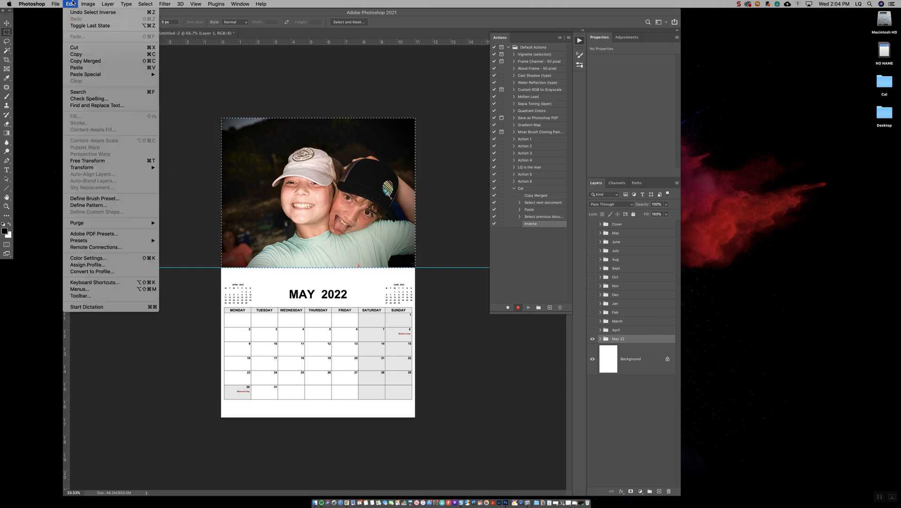
left_click(80, 62)
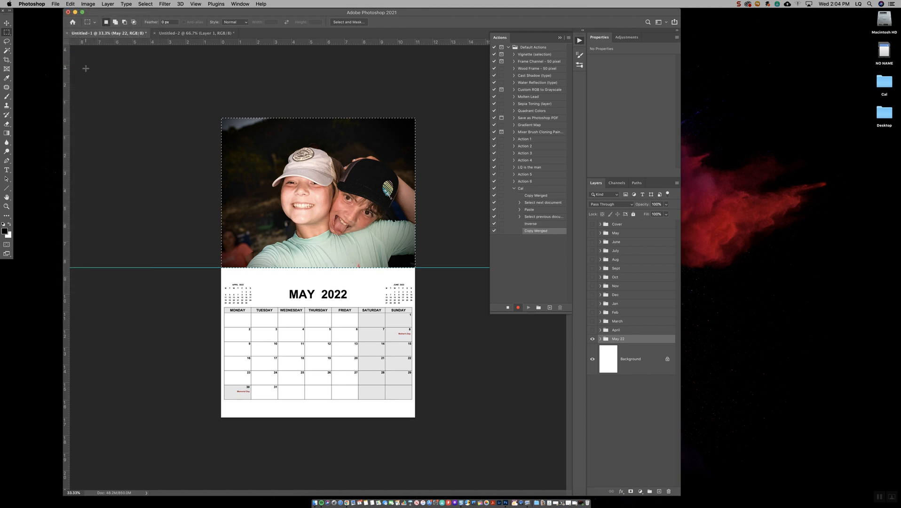
left_click(169, 34)
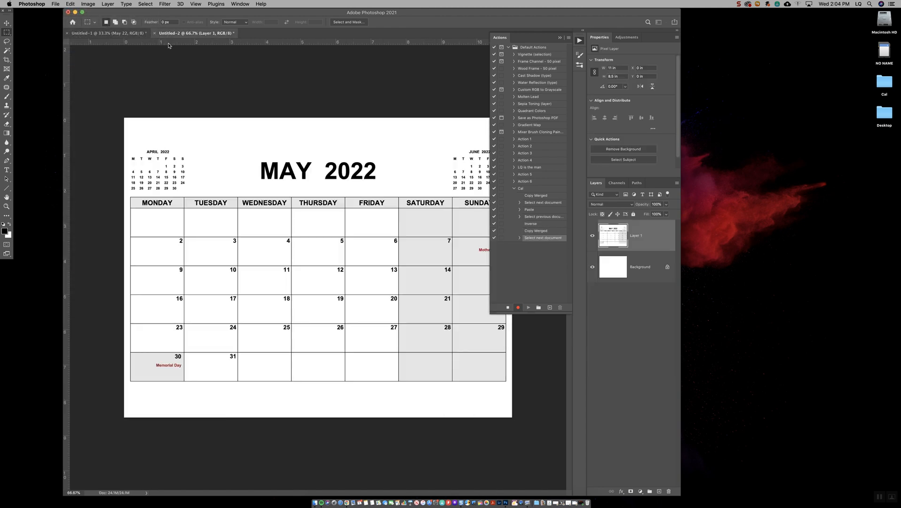
left_click(69, 4)
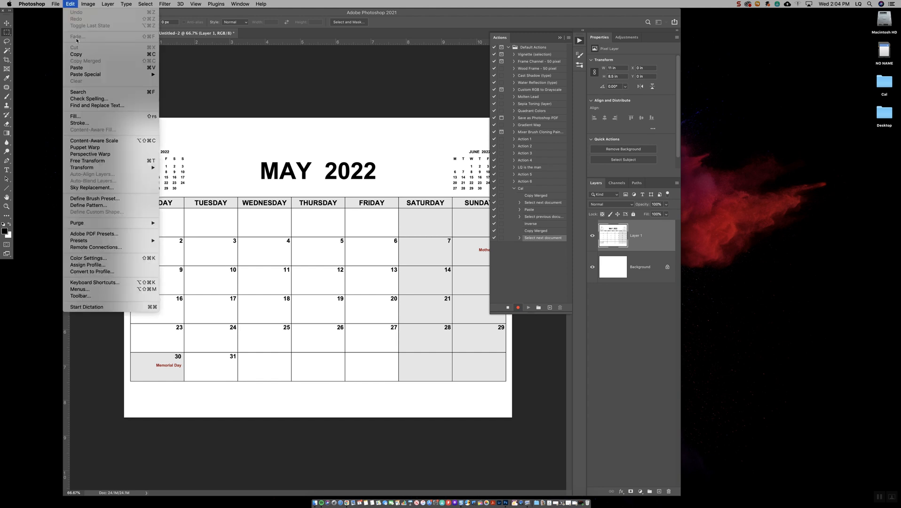
left_click(77, 68)
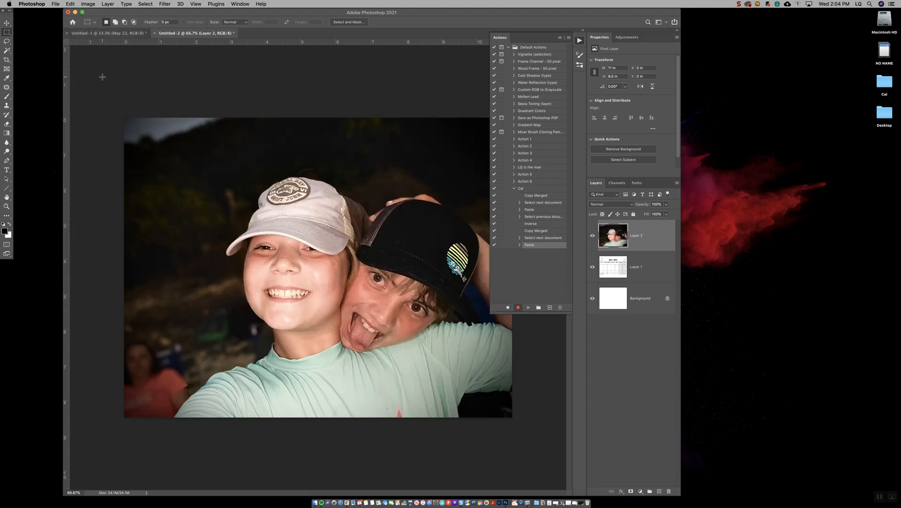
Return to Untitled-1, invert the selection back to the calendar half and stop recording the Cal action
left_click(107, 33)
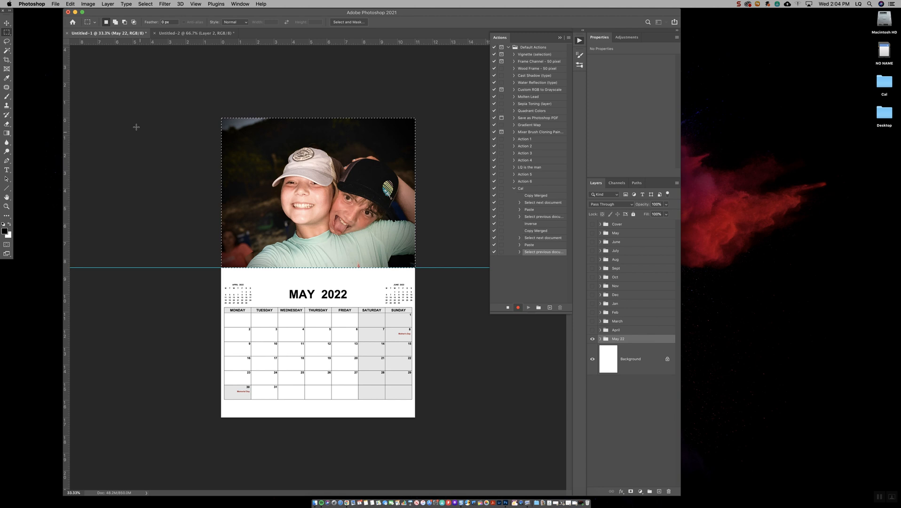
left_click(149, 3)
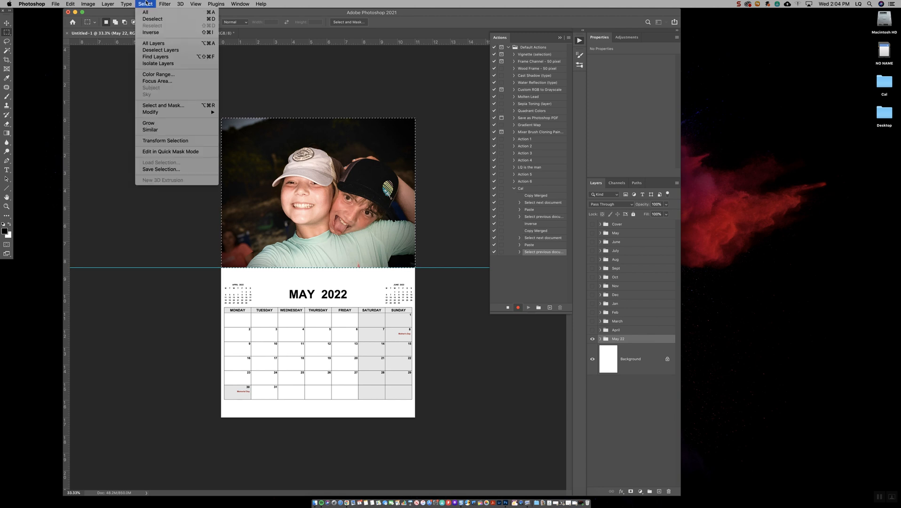
left_click(150, 32)
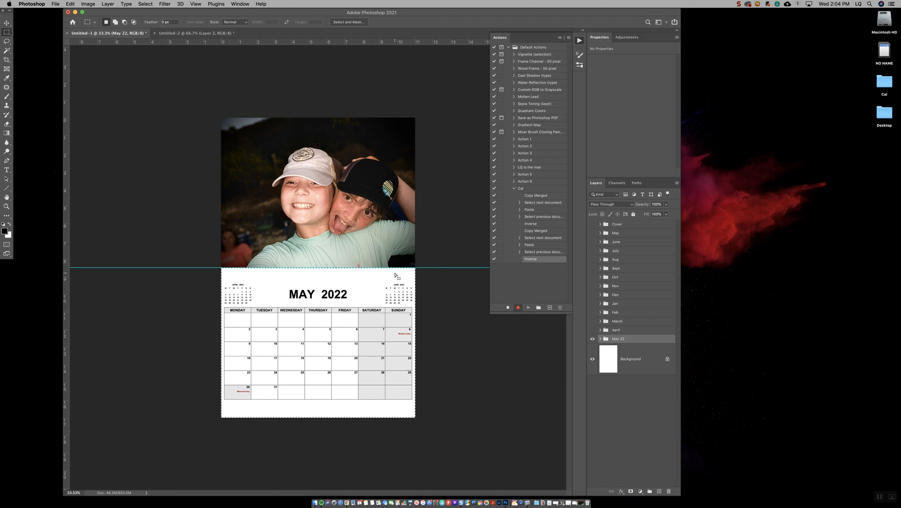
left_click(508, 308)
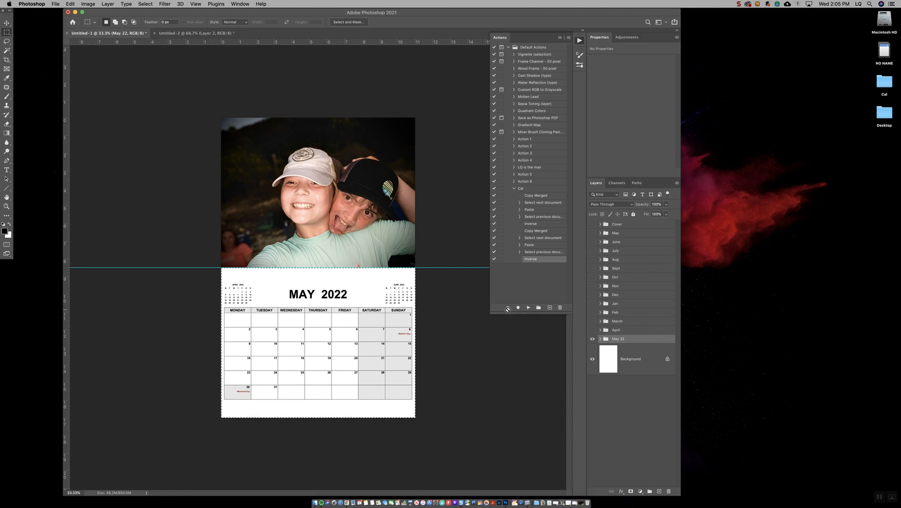
Check both pasted layers in Untitled-2 by hiding the photo layer and showing it again
left_click(195, 33)
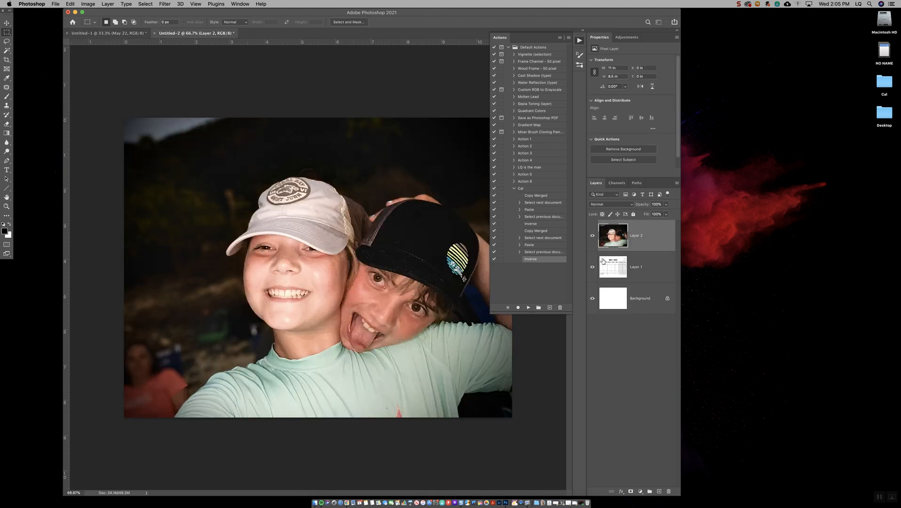
left_click(610, 269)
left_click(592, 236)
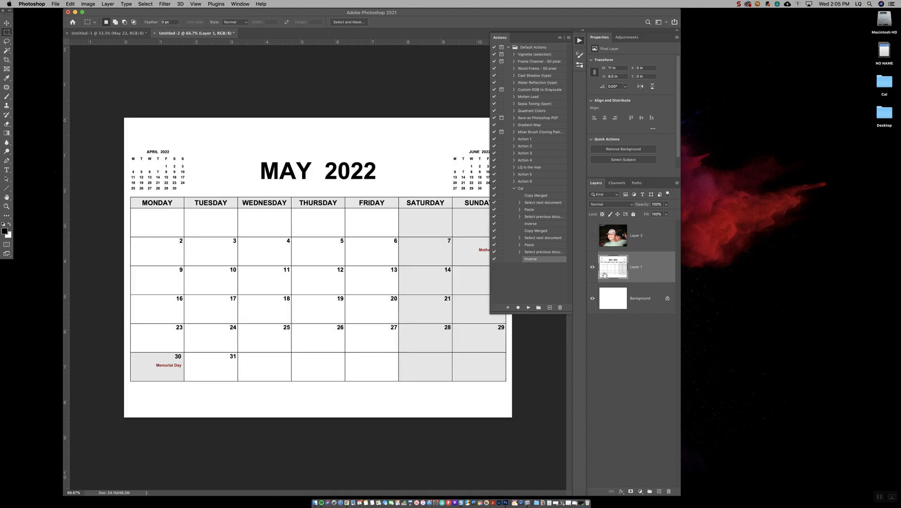
left_click(592, 236)
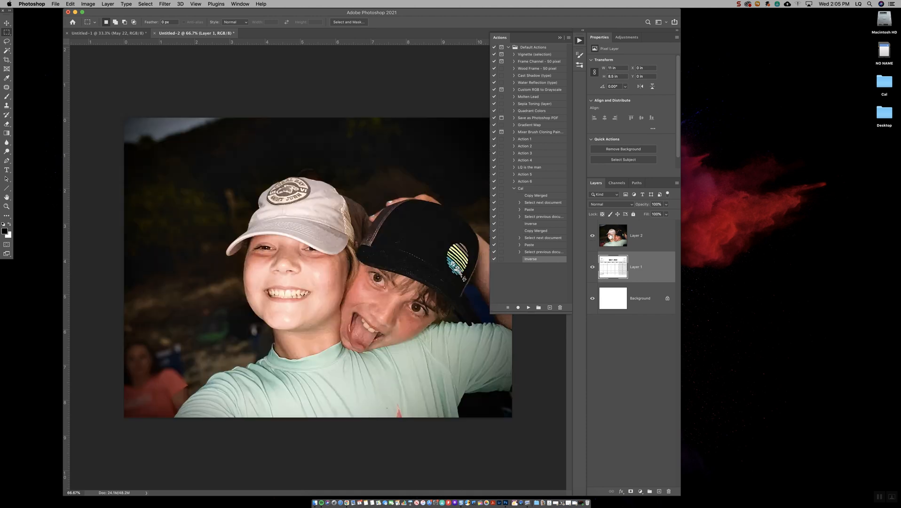
Delete the white Background layer from Untitled-2 and select the photo layer, Layer 2
left_click(630, 301)
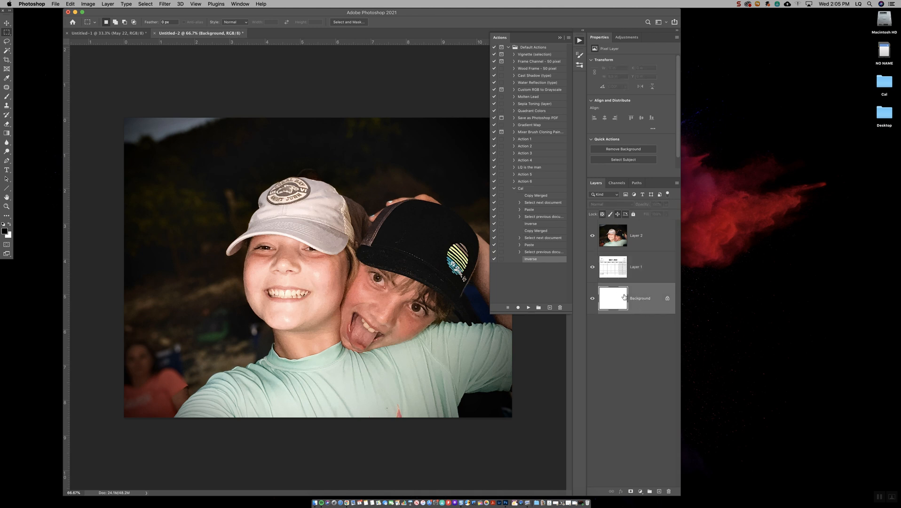
left_click(670, 492)
left_click(613, 240)
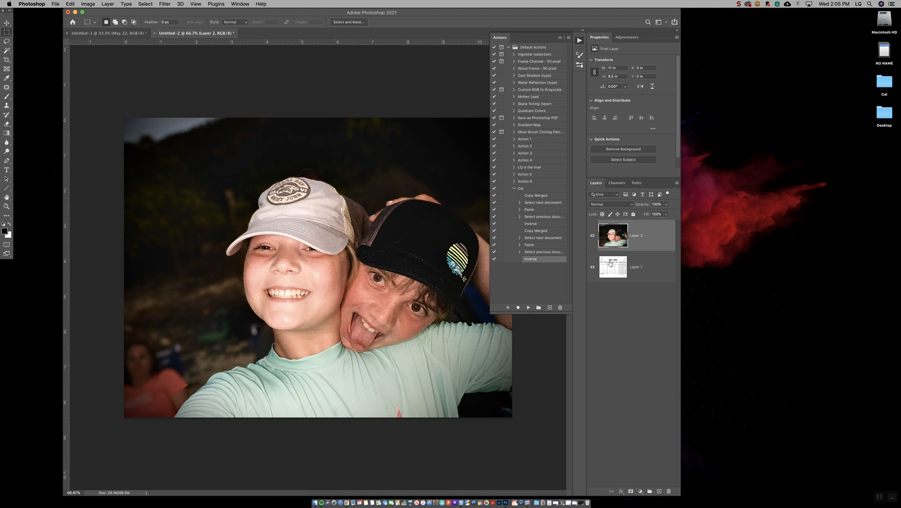
In Untitled-1, hide the May 22 group, show April and run the Cal action, then check the pasted layers in Untitled-2
left_click(125, 33)
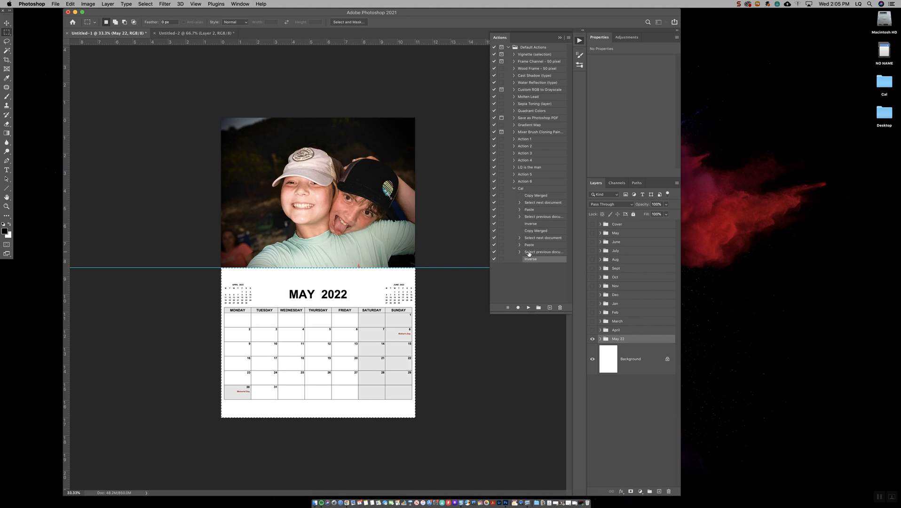
left_click(521, 189)
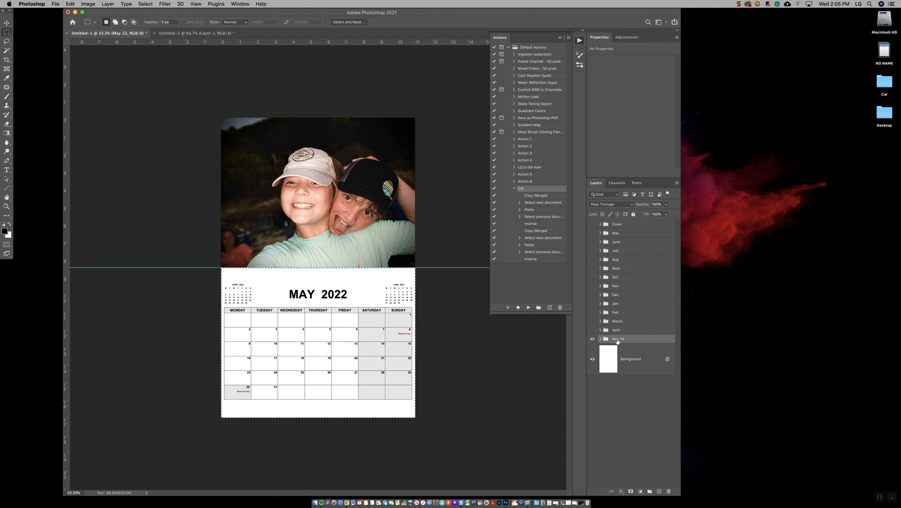
left_click(593, 339)
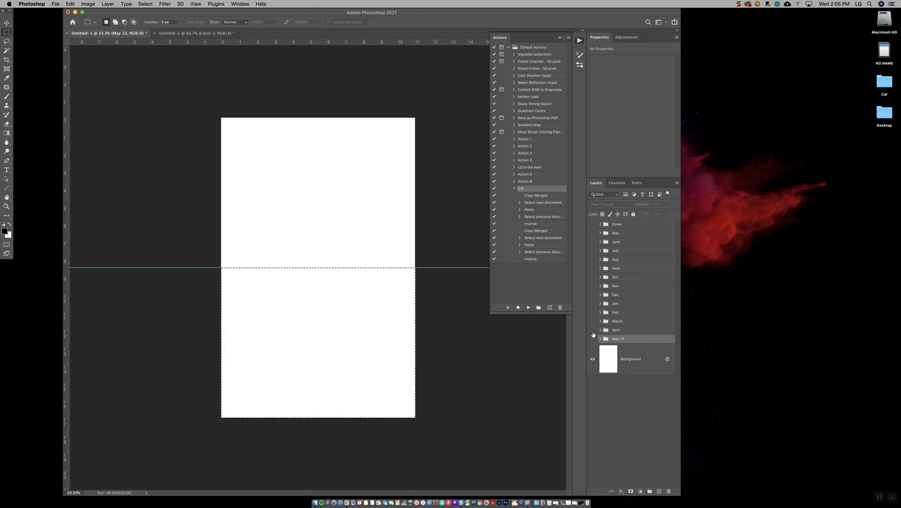
left_click(593, 331)
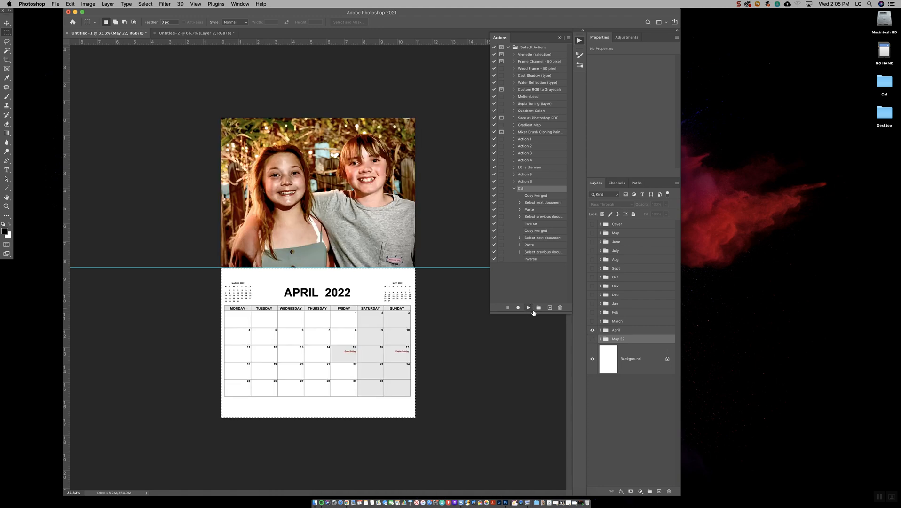
left_click(189, 34)
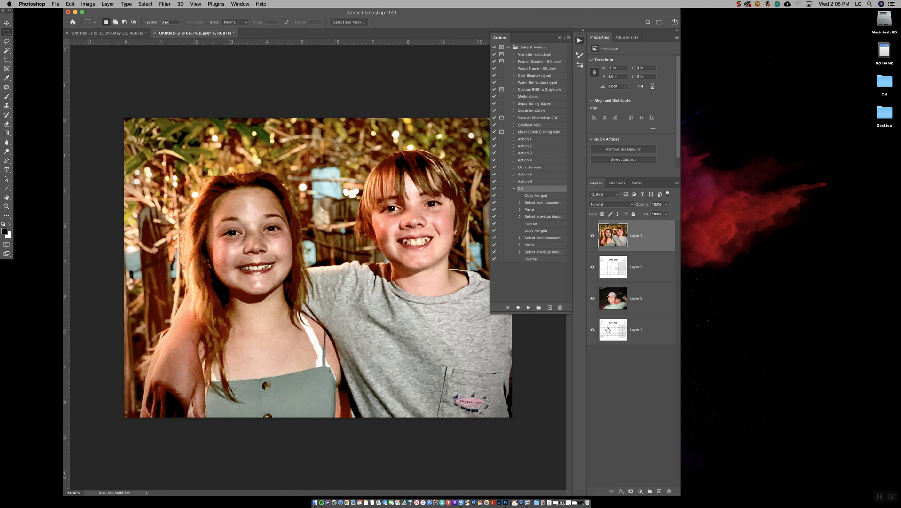
Return to Untitled-1, show the March group instead of April and run the Cal action on it
left_click(130, 34)
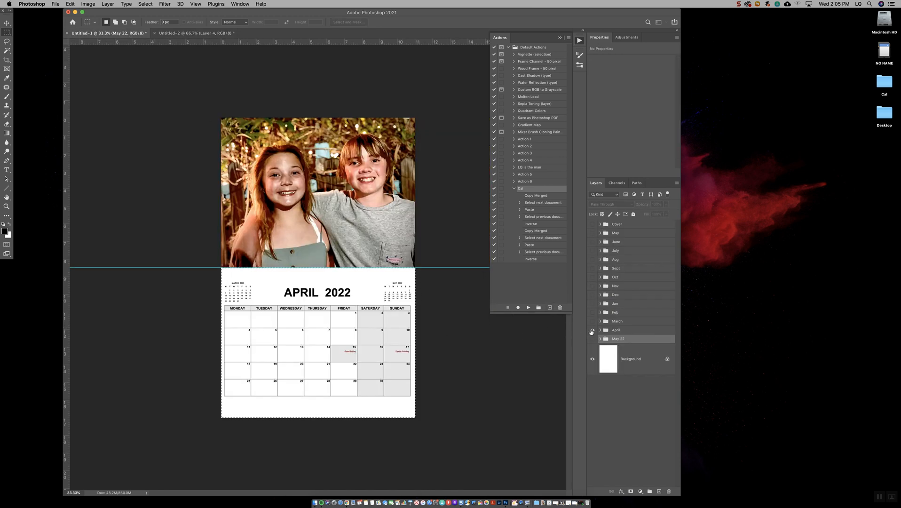
left_click(592, 331)
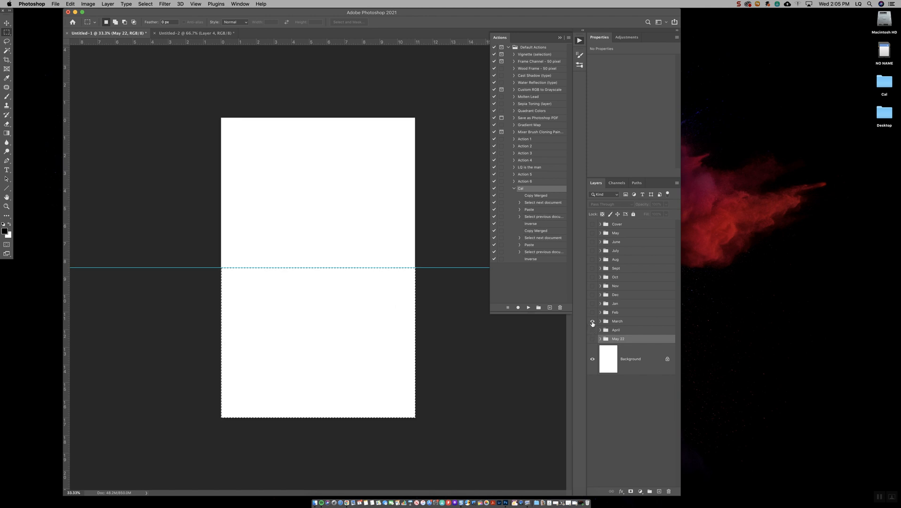
left_click(591, 321)
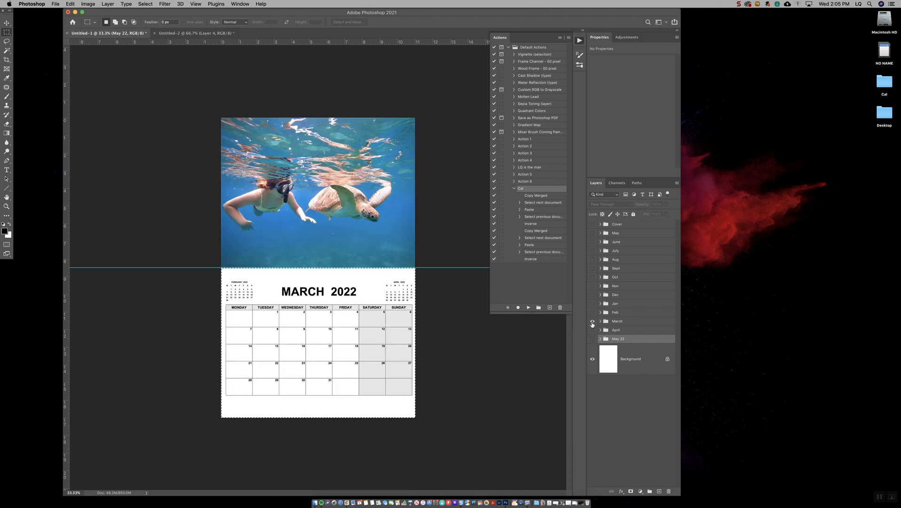
left_click(529, 308)
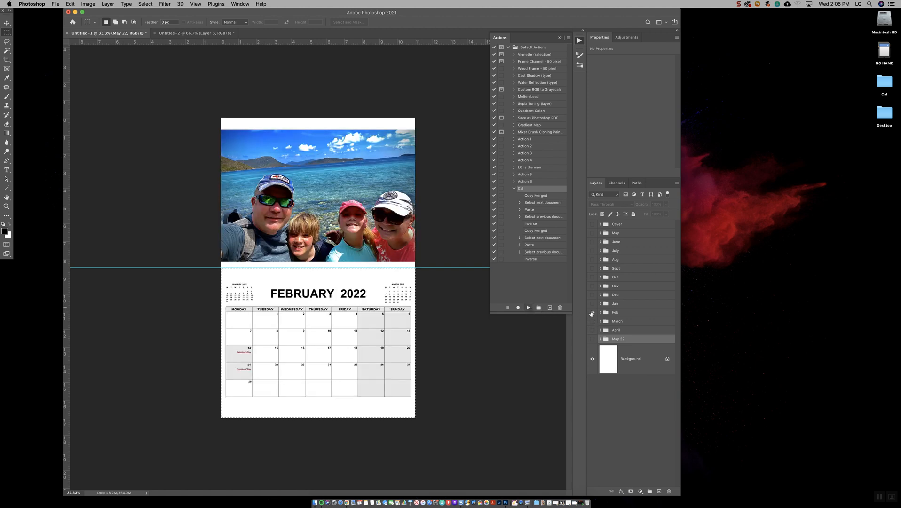
Run the Cal action on the Feb, Jan, Dec, Nov and Oct groups in turn, showing only one group at a time
left_click(528, 308)
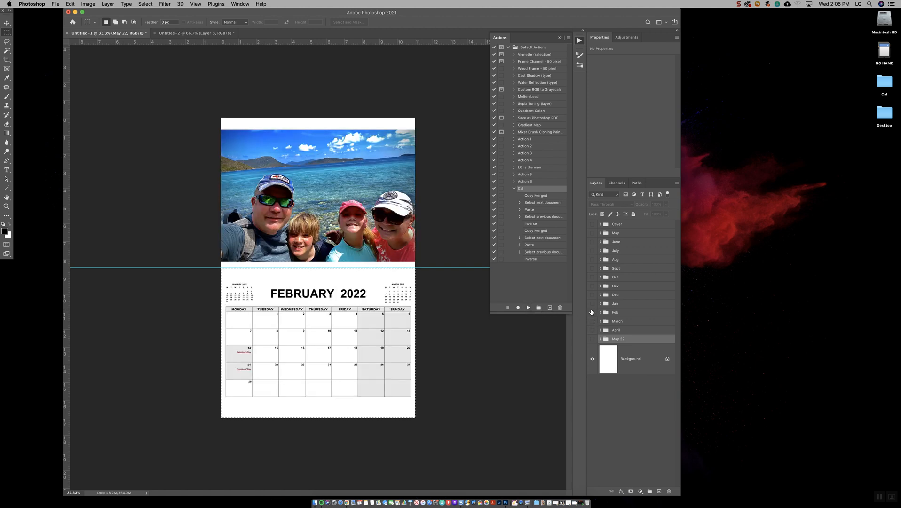
left_click(528, 308)
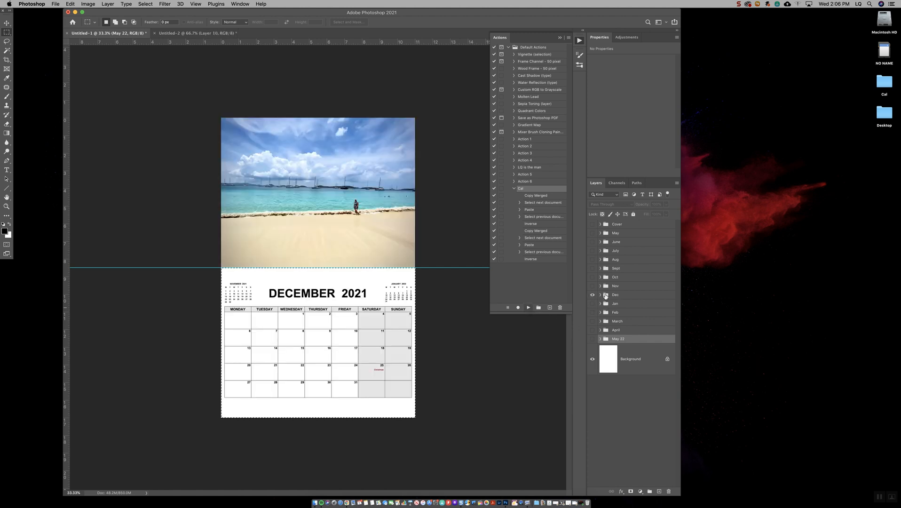
left_click(529, 308)
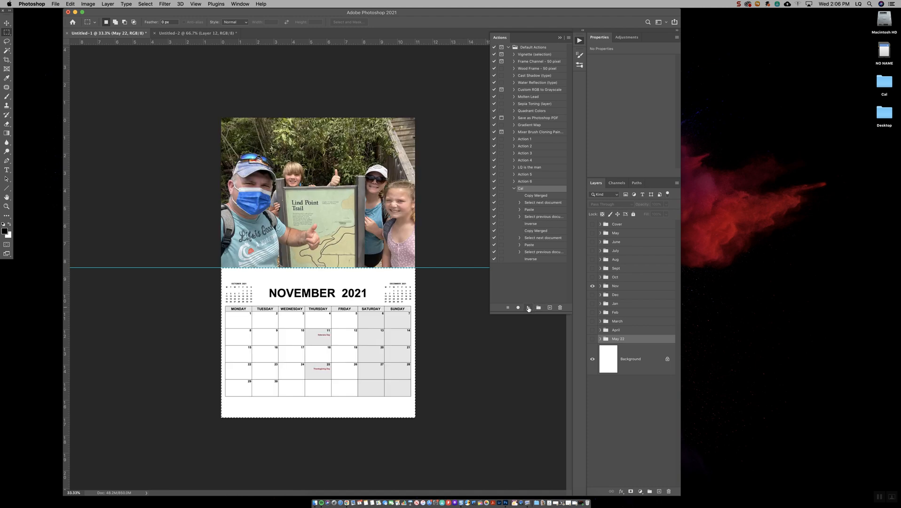
left_click(593, 286)
left_click(592, 278)
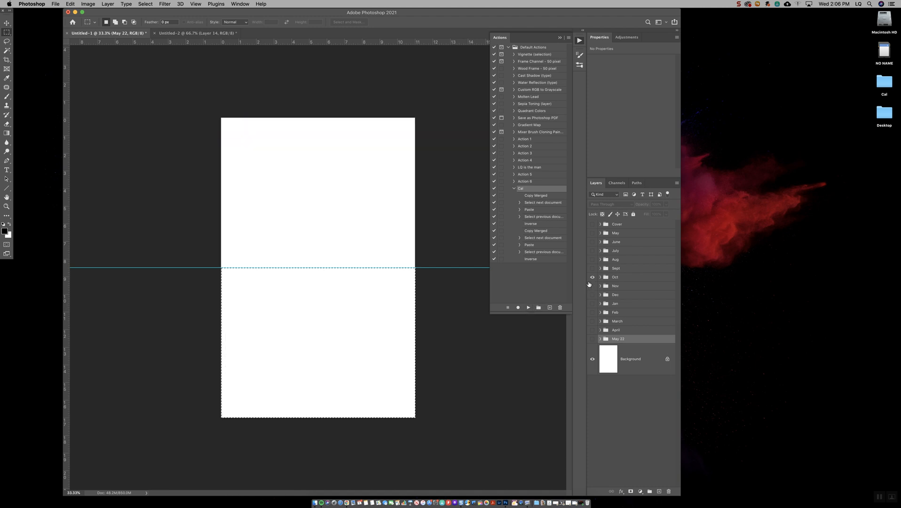
left_click(529, 307)
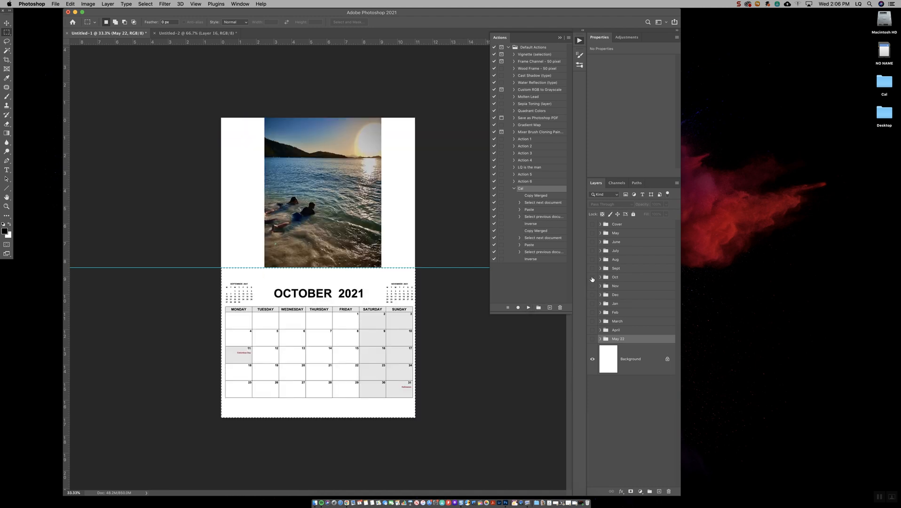
Show the Sept group instead of Oct and run the Cal action on it twice
left_click(593, 277)
left_click(592, 268)
left_click(529, 308)
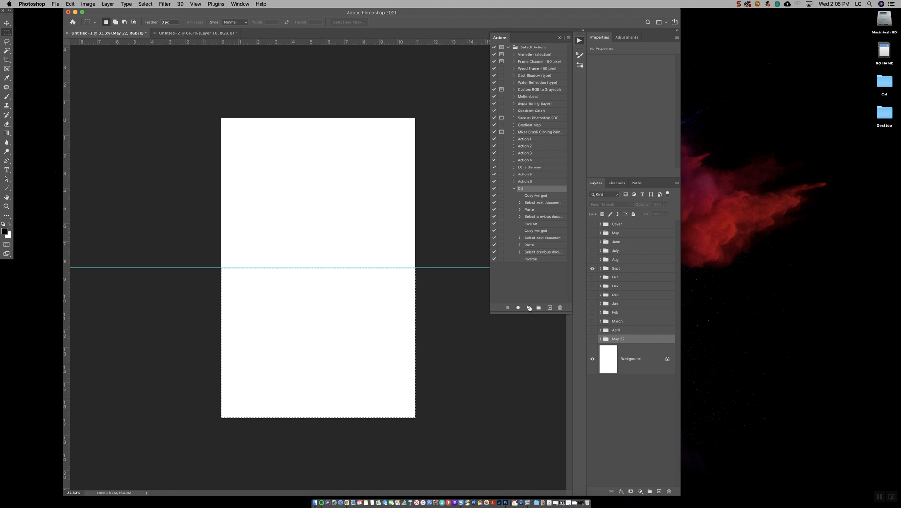
left_click(528, 308)
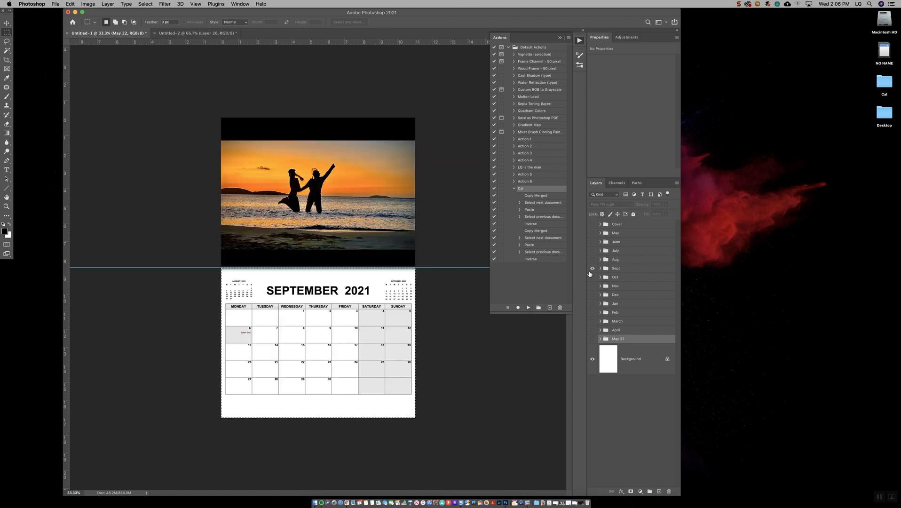
Run the Cal action on the Aug, July and June groups in turn, hiding each group before showing the next
left_click(592, 268)
left_click(592, 260)
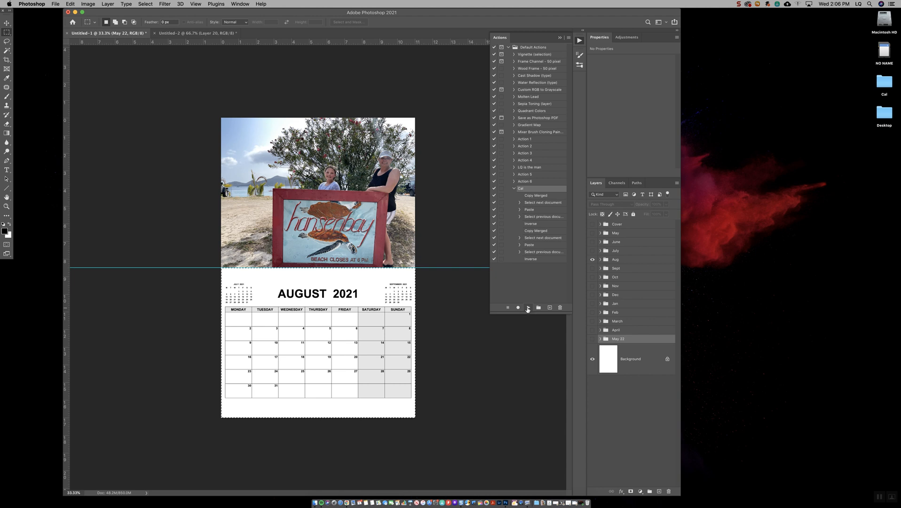
left_click(593, 258)
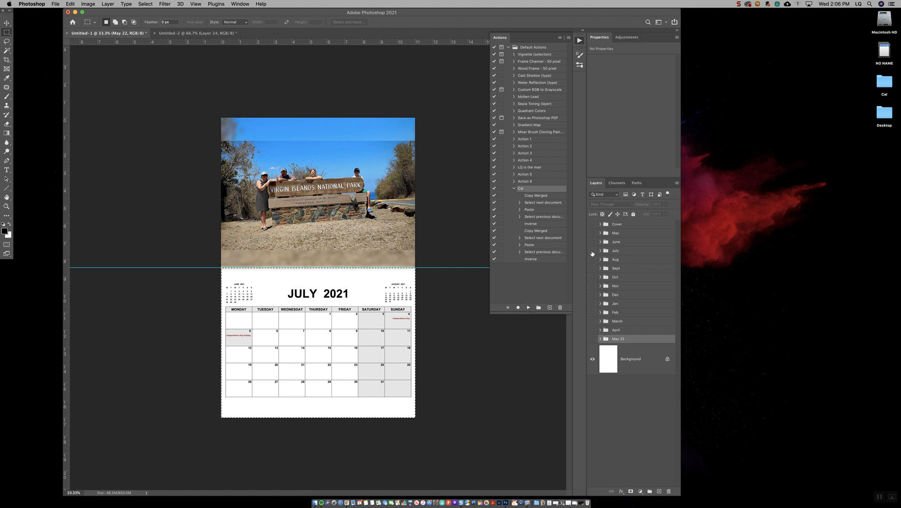
left_click(592, 251)
left_click(592, 242)
left_click(529, 307)
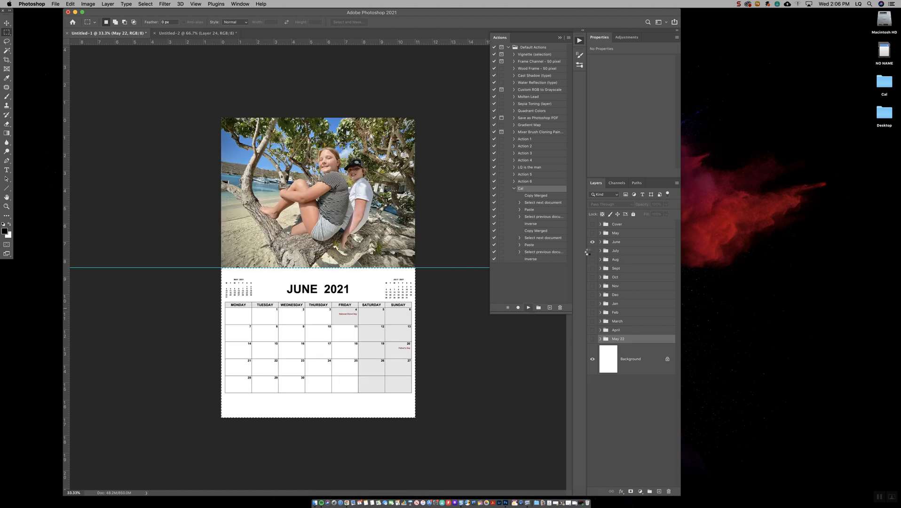
Run the Cal action on the May group and then the Cover group, keeping only the group being copied visible
left_click(592, 242)
left_click(592, 233)
left_click(529, 308)
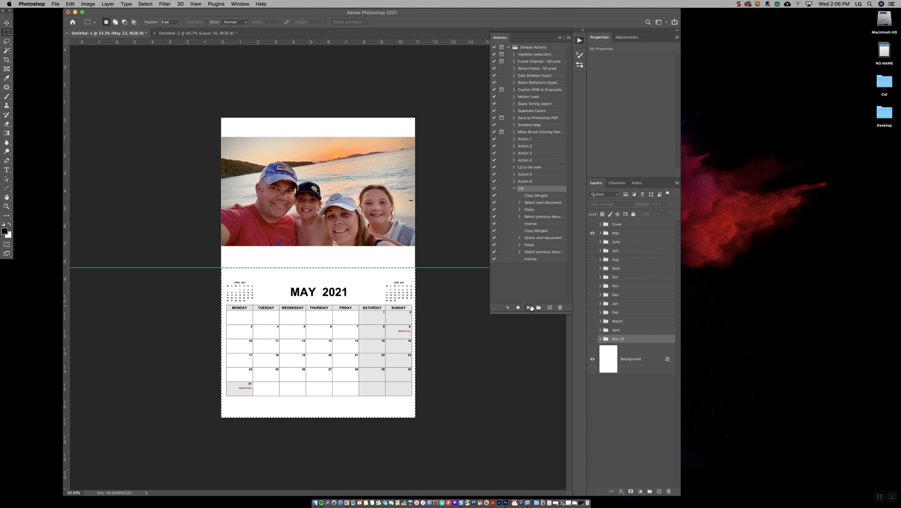
left_click(530, 307)
left_click(592, 233)
left_click(592, 224)
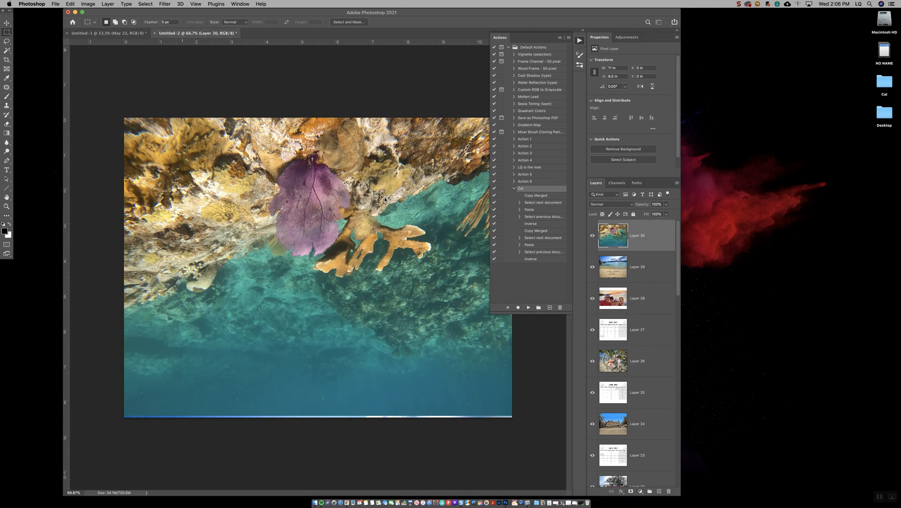
Delete the duplicate September photo and calendar layers, Layer 20 and Layer 19, from Untitled-2
left_click_drag(677, 287, 673, 339)
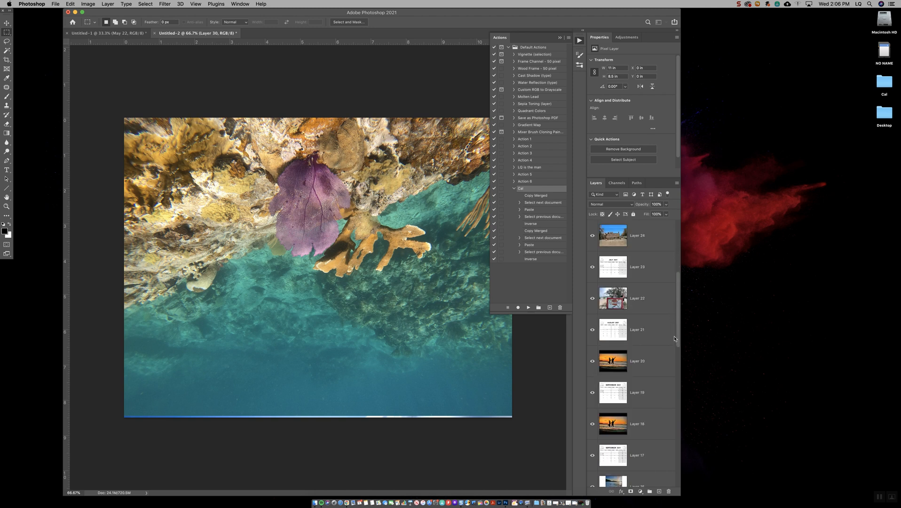
left_click(613, 370)
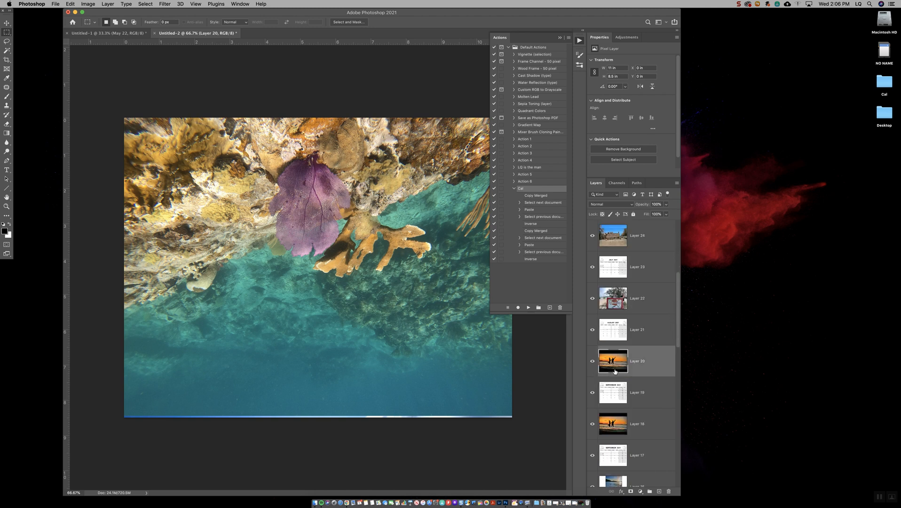
left_click(667, 490)
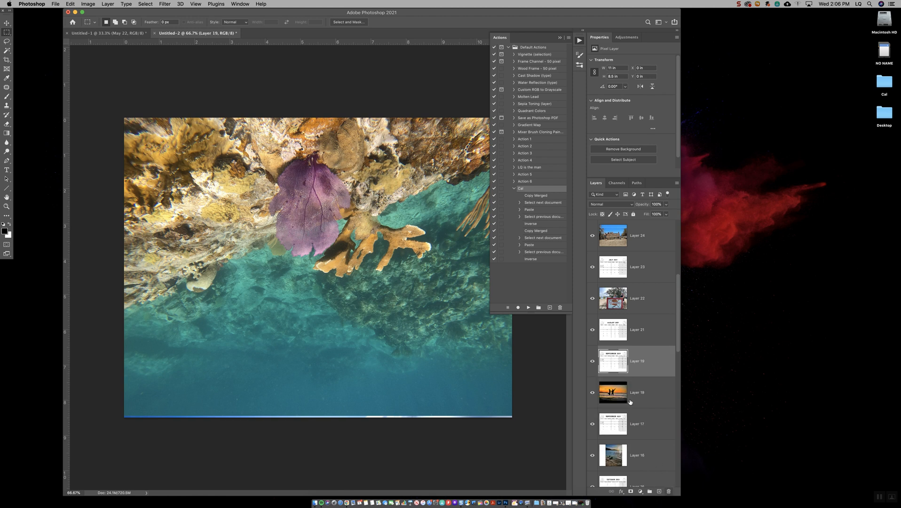
left_click(669, 491)
Review the two cover layers, Layer 30 and Layer 29, above the month layers
left_click_drag(677, 349, 670, 226)
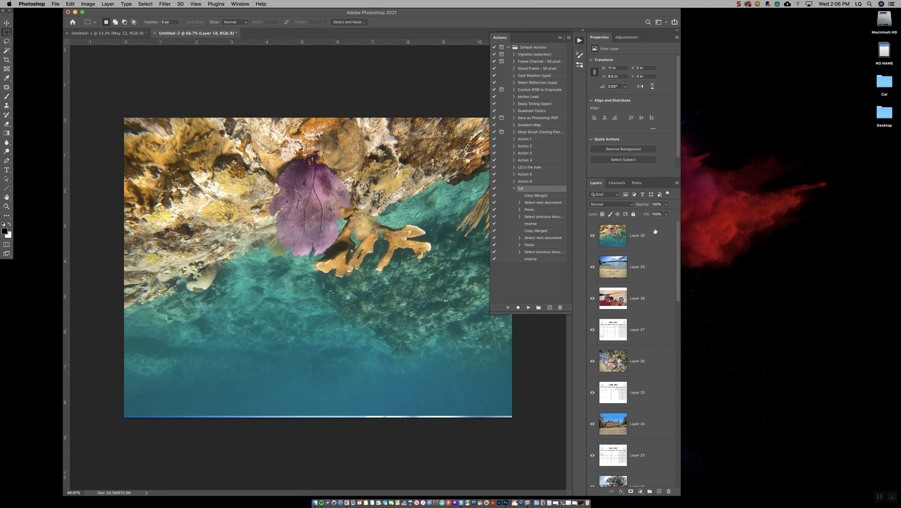
left_click(618, 236)
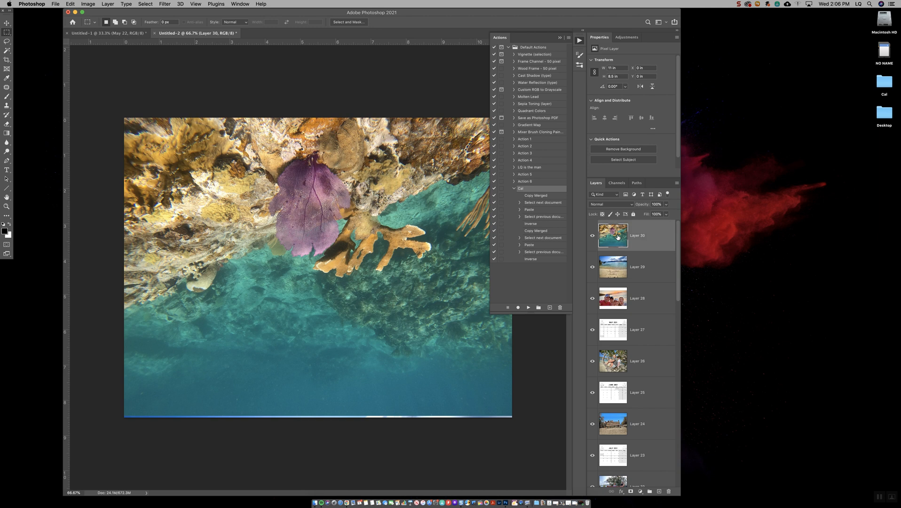
left_click(616, 271)
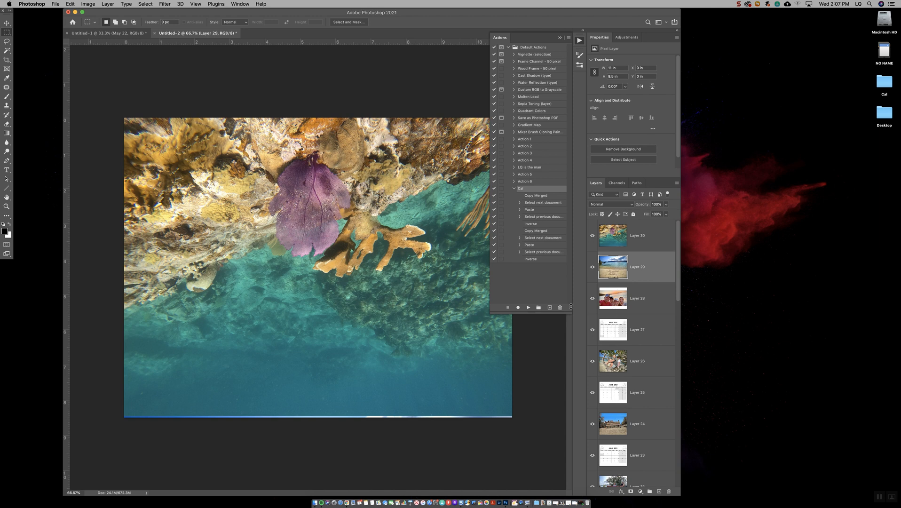
Create a new folder on the desktop and name it Cal2
left_click(773, 196)
right_click(778, 187)
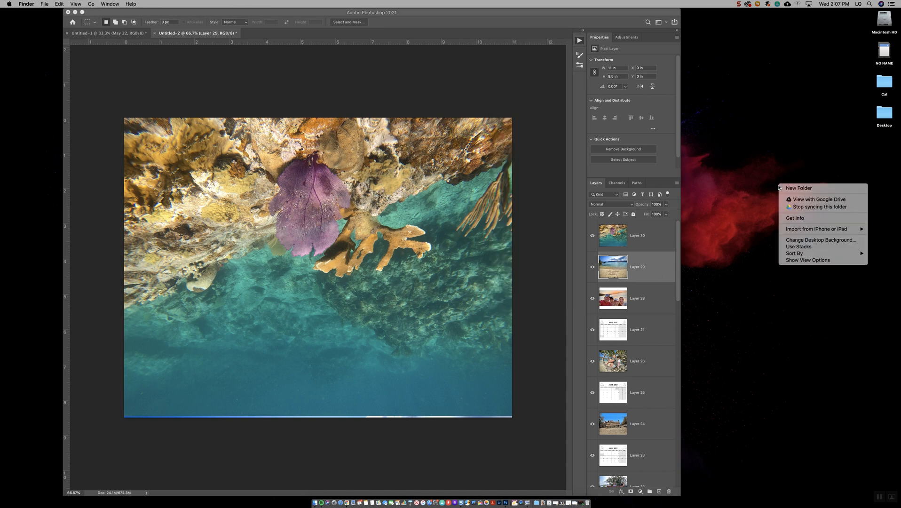
left_click(781, 189)
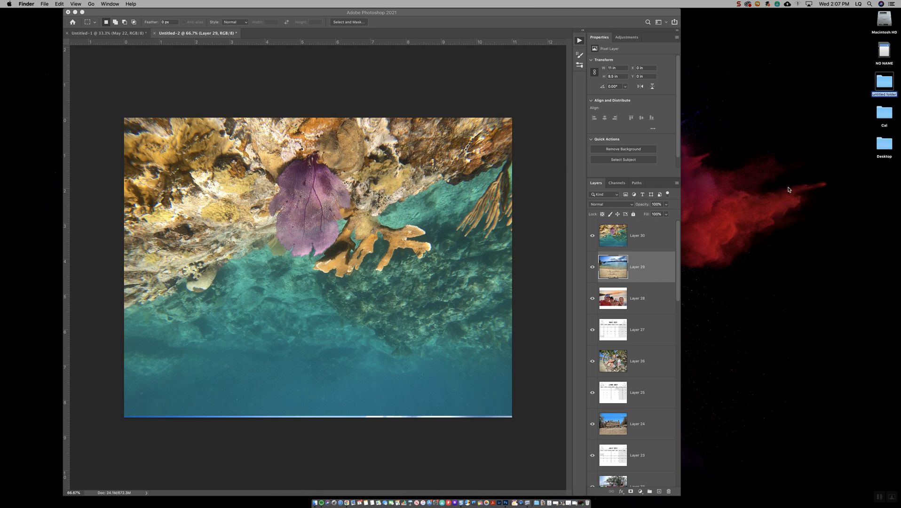
type("Cal2")
left_click(838, 135)
Return to Photoshop, close the Actions panel and select Layer 30
left_click(540, 177)
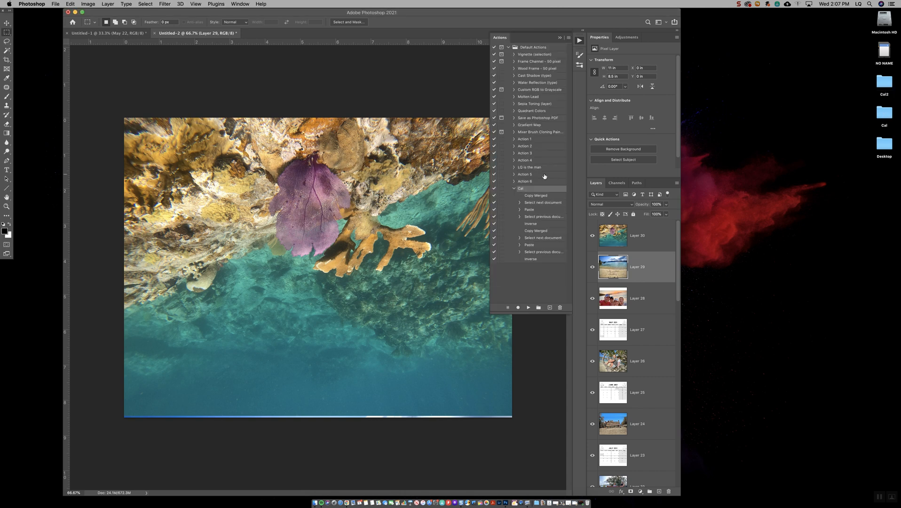
right_click(498, 37)
left_click(503, 41)
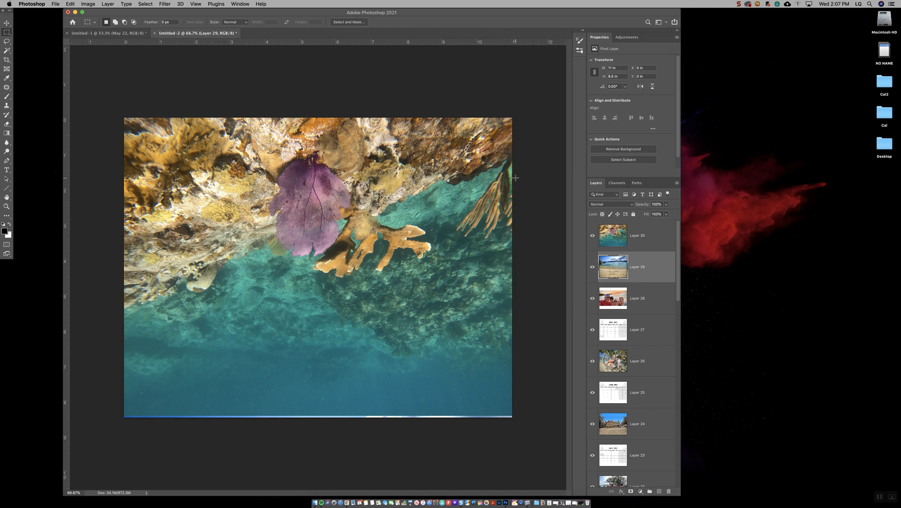
left_click(622, 248)
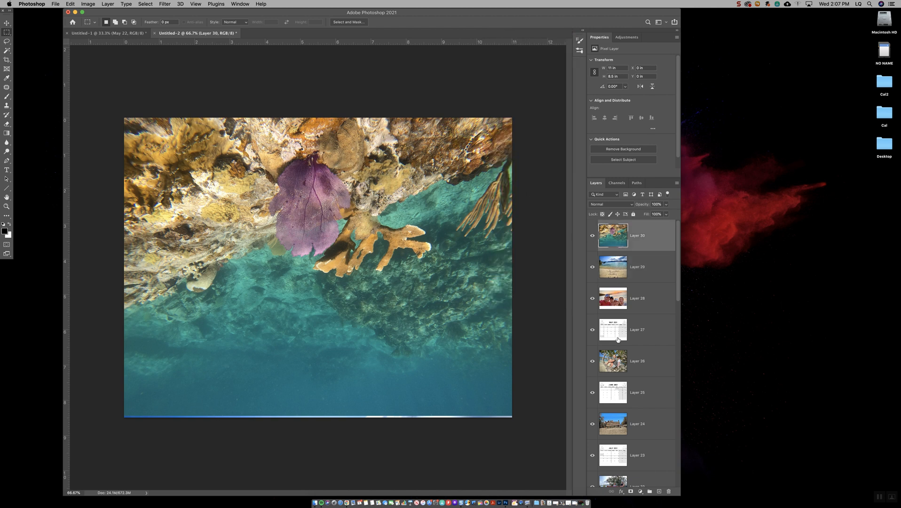
Export the layers of Untitled-2 to separate JPEG files at quality 12 in the desktop folder Cal2
left_click(56, 3)
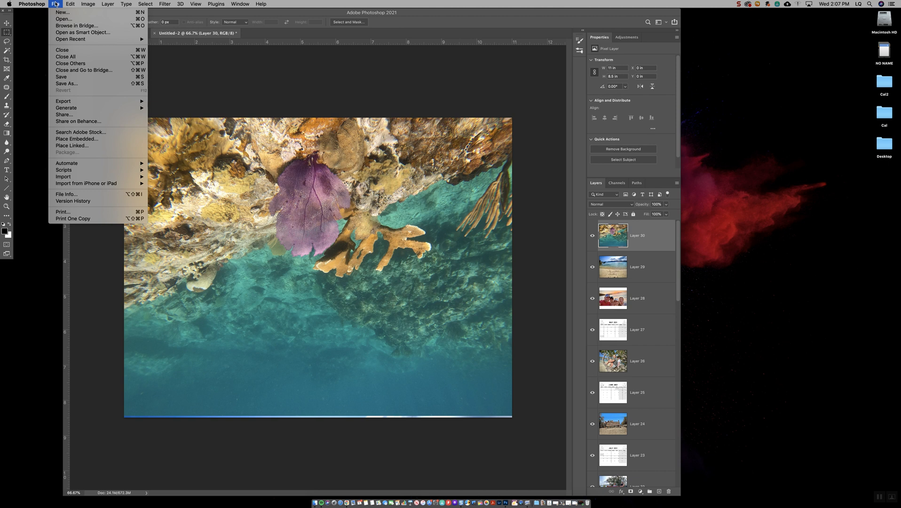
mouse_move(61, 103)
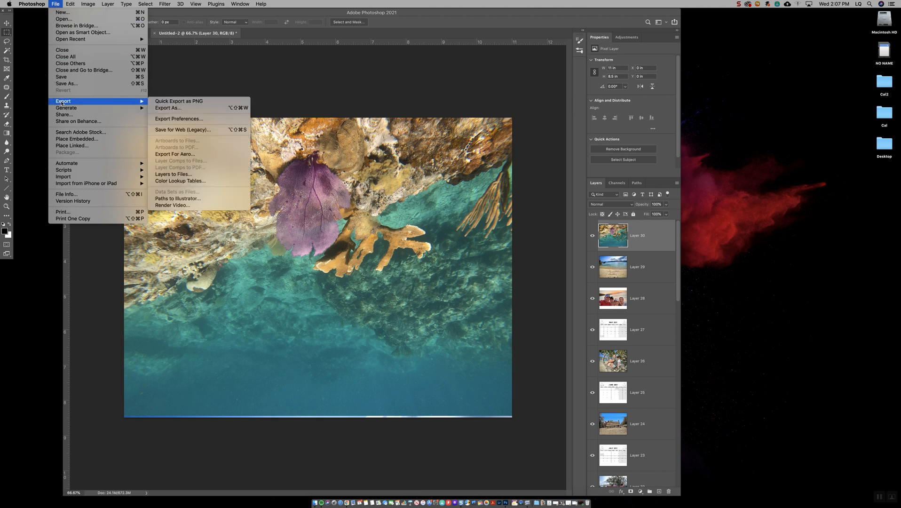
left_click(182, 175)
left_click(447, 203)
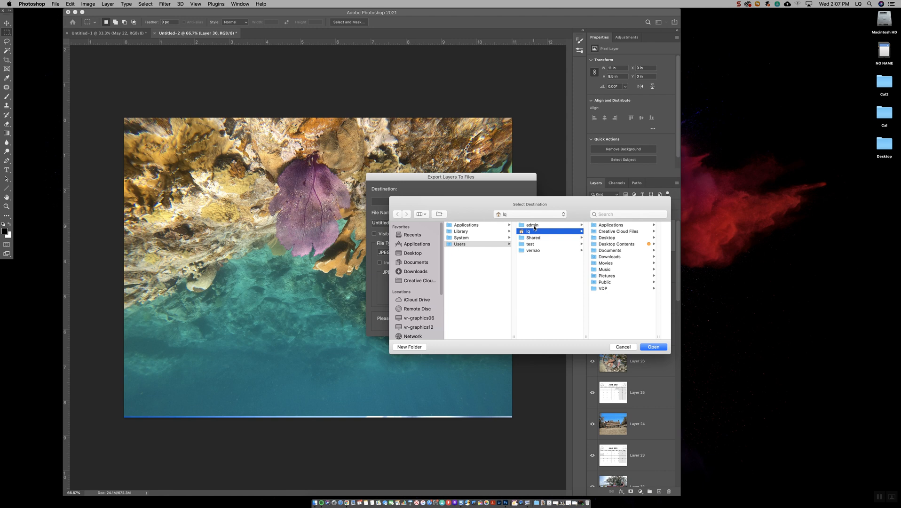
key("super+d")
left_click(492, 231)
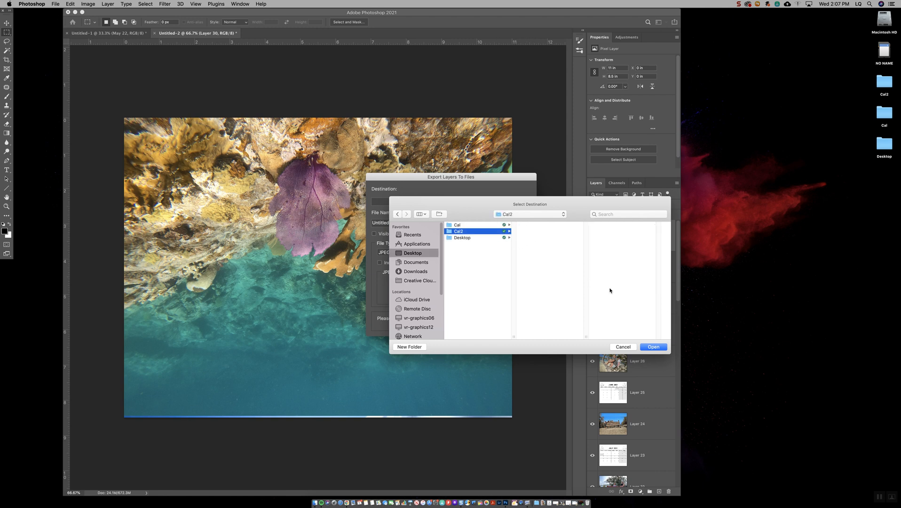
left_click(652, 347)
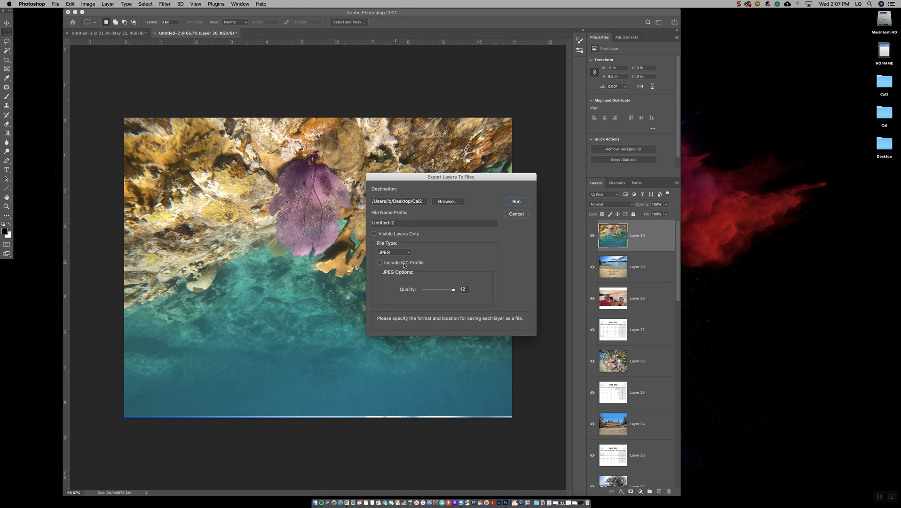
left_click(516, 202)
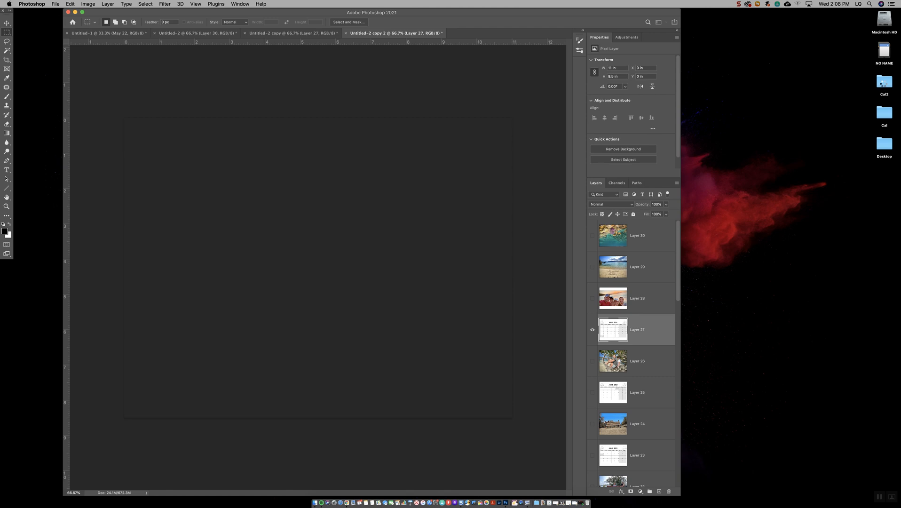
Open the Cal2 folder in Finder to check the exported files, dismiss the export message and minimize Photoshop
double_click(884, 84)
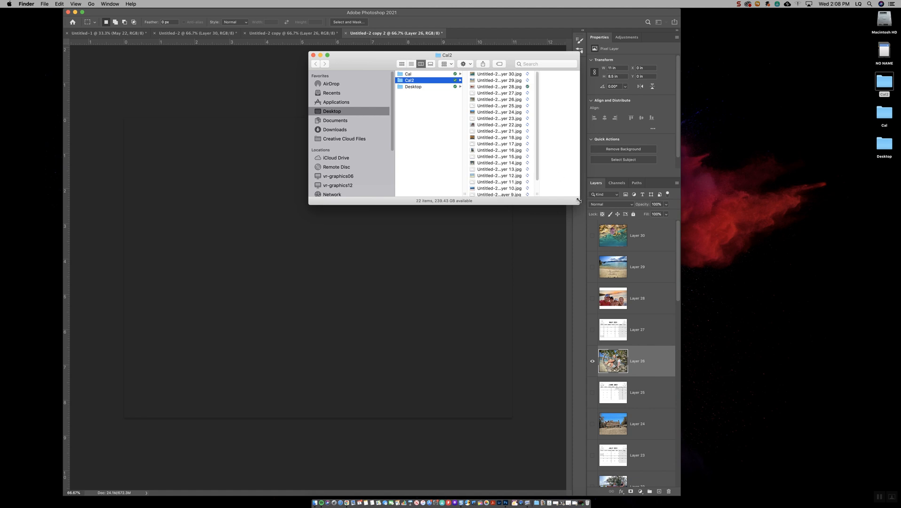
left_click_drag(368, 52, 579, 41)
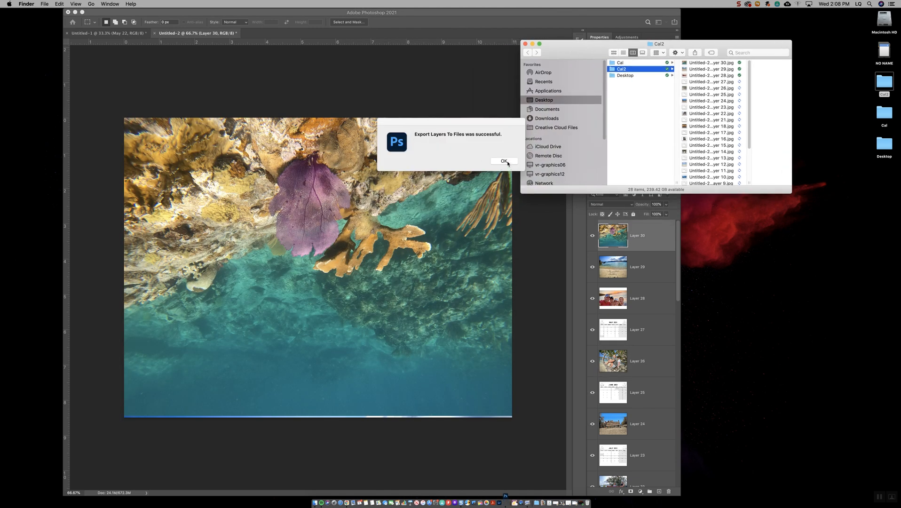
left_click(505, 162)
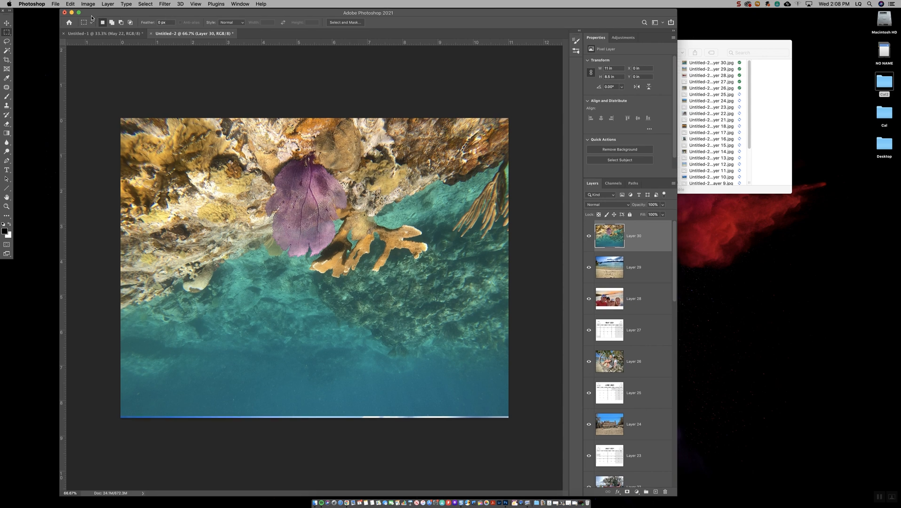
left_click(75, 11)
Close the Cal folder window, move the Cal2 window clear and preview the exported Layer 28 JPEG
left_click_drag(542, 59, 531, 61)
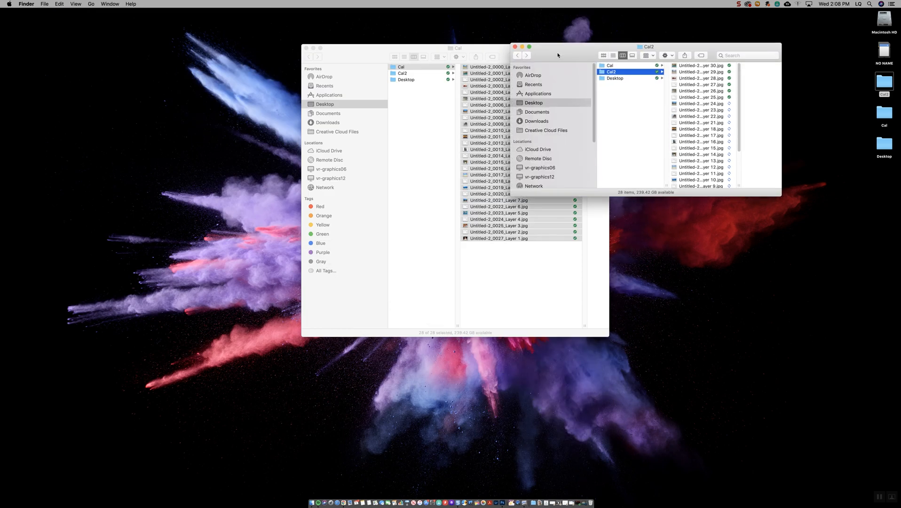
left_click(307, 48)
left_click_drag(540, 51, 287, 57)
left_click(319, 96)
left_click(428, 84)
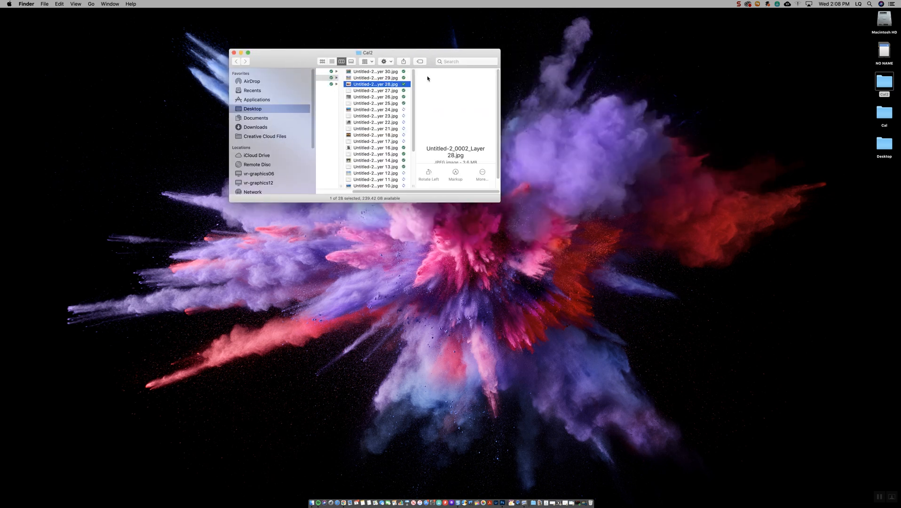
left_click_drag(422, 53, 408, 51)
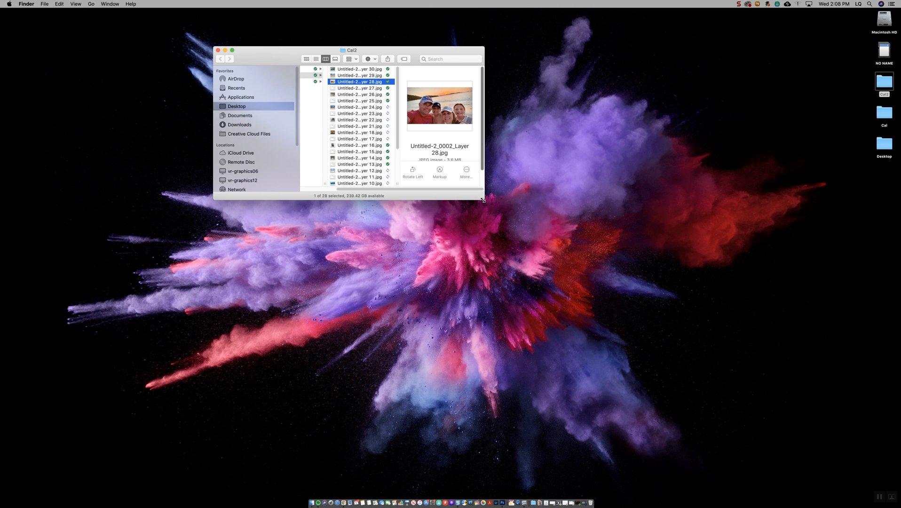
Enlarge the Cal2 window, select all 28 exported JPEGs, open them together in Preview and move its window clear of the screen edge
double_click(408, 51)
left_click_drag(402, 271, 393, 70)
right_click(393, 70)
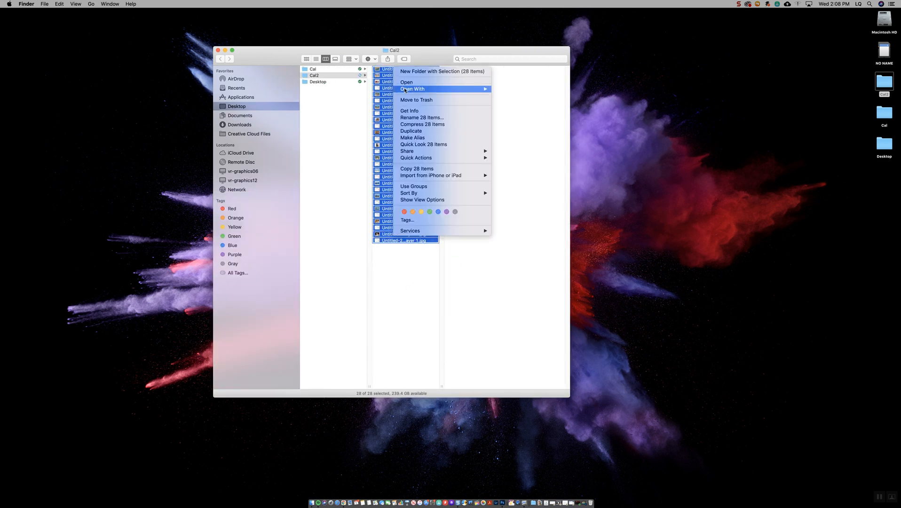
mouse_move(405, 90)
left_click(509, 92)
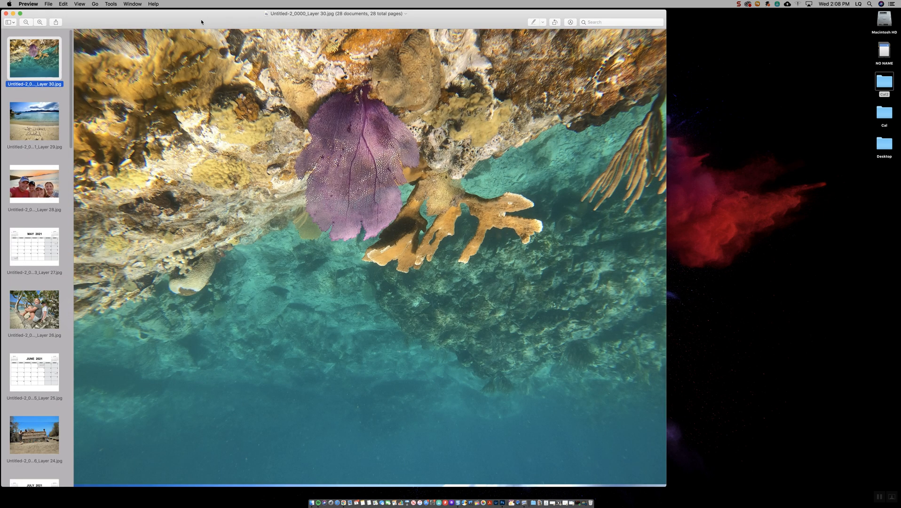
left_click_drag(201, 21, 254, 21)
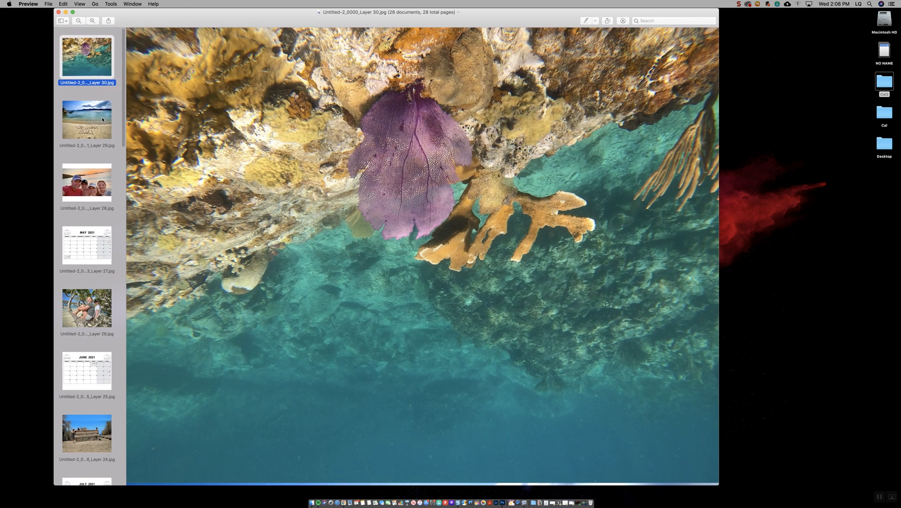
Compare the Layer 30 and Layer 29 images and reorder the thumbnails so the Layer 29 beach photo comes first
left_click(92, 105)
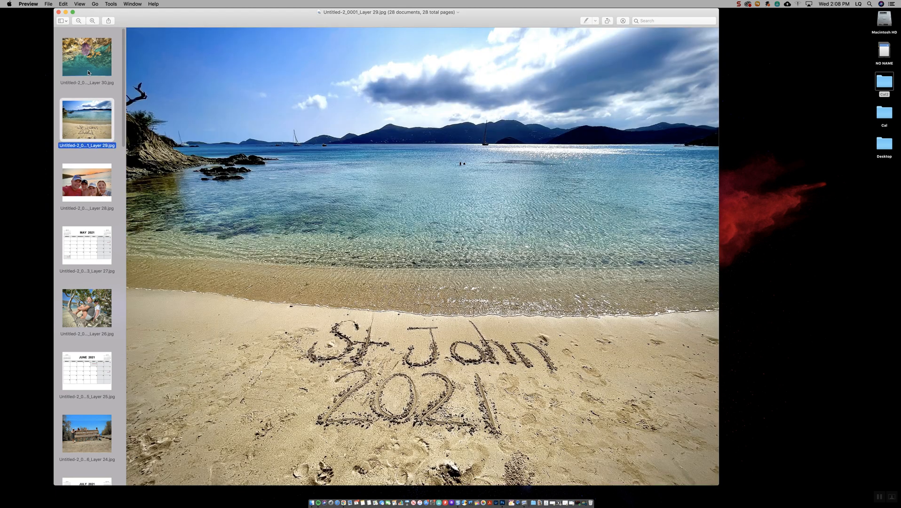
left_click(88, 70)
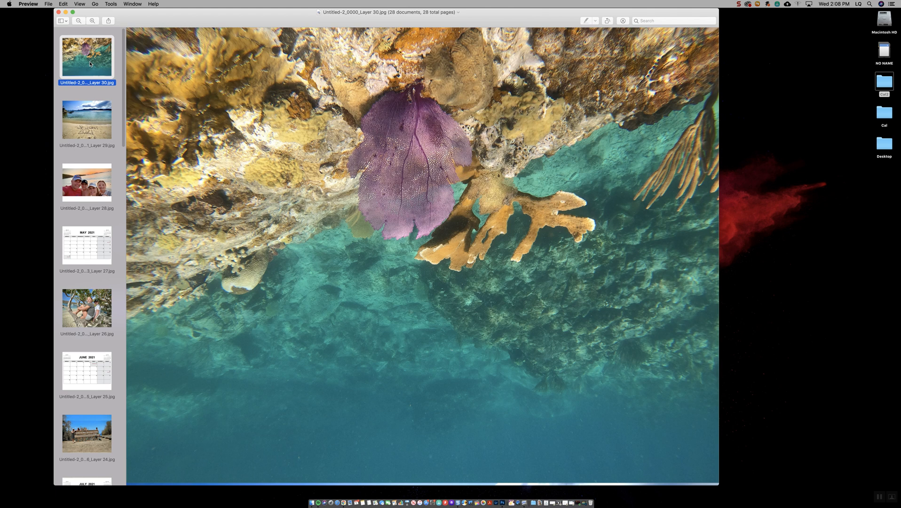
left_click_drag(89, 62, 119, 74)
left_click(102, 72)
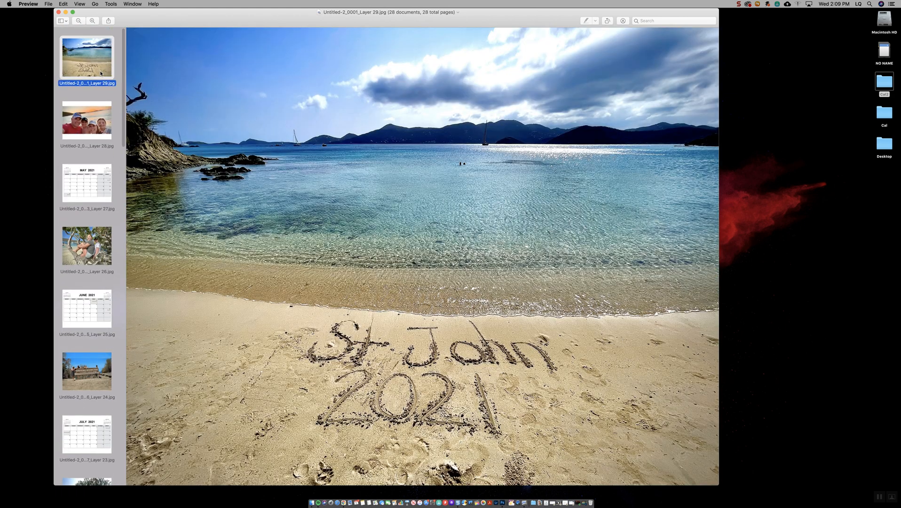
Check the page order by viewing the Layer 28 photo, the May 2021 page and neighbouring pages, ending on Layer 29
left_click(93, 126)
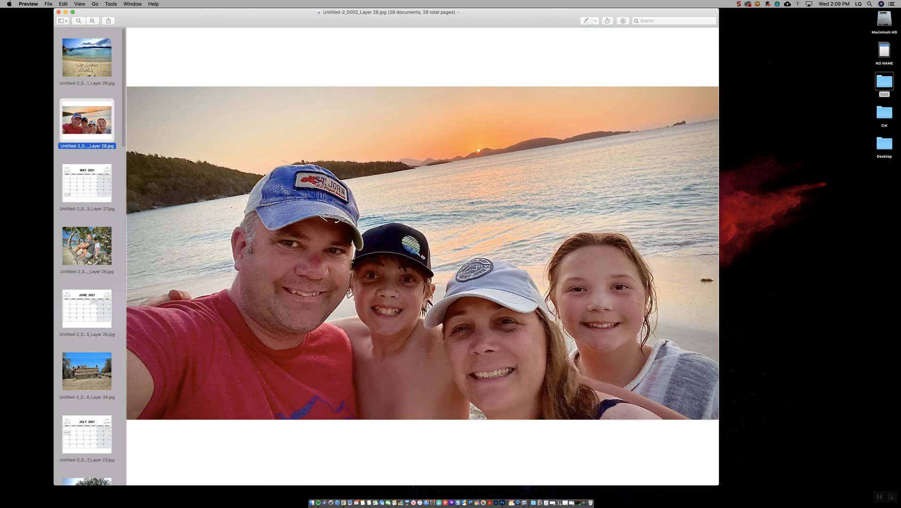
left_click(88, 184)
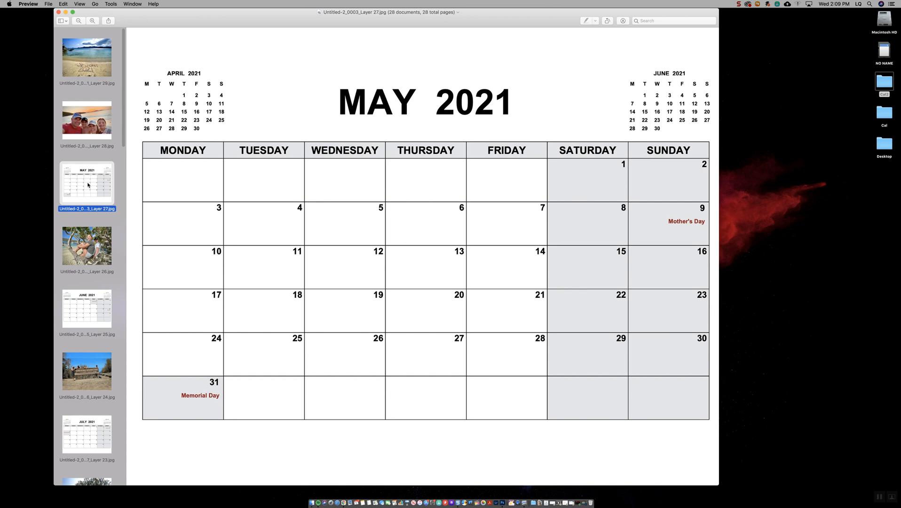
key("Up")
key("Down")
key("Down")
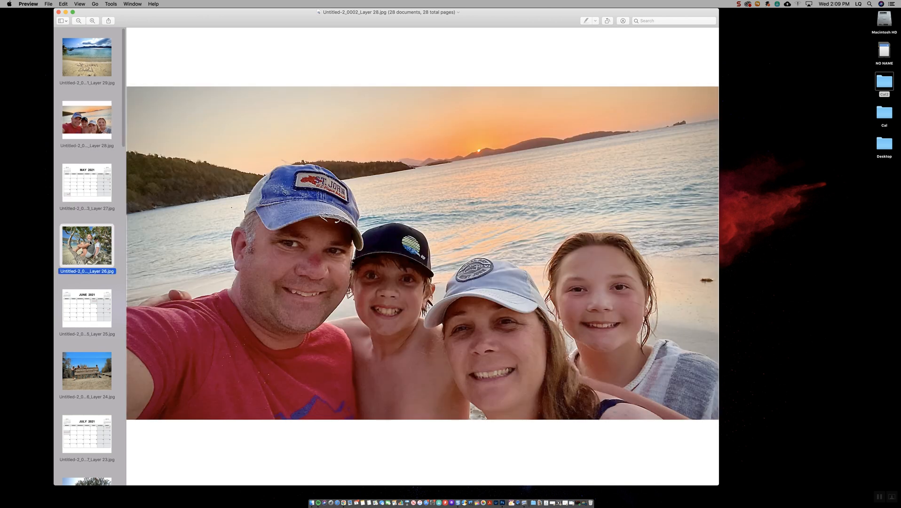
left_click(94, 73)
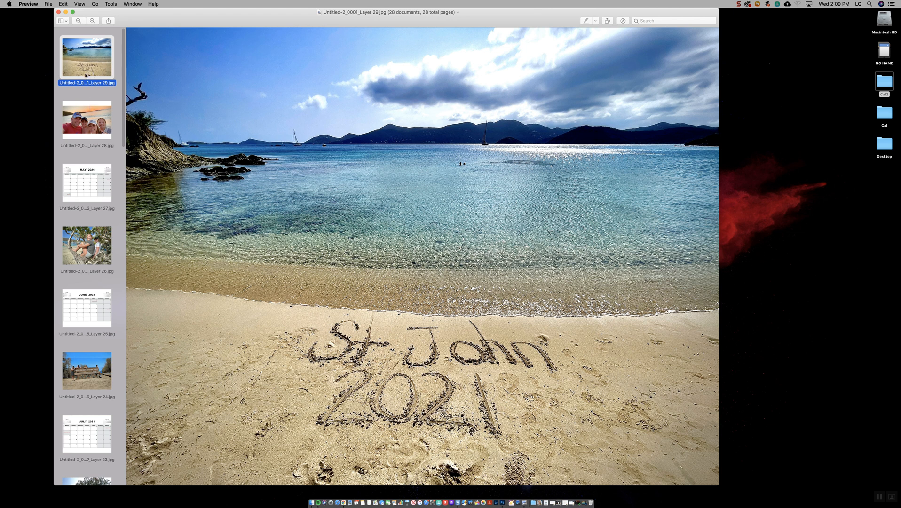
Select all the images and print them to a PDF named LQ Cal, saved on the Desktop
key("super+a")
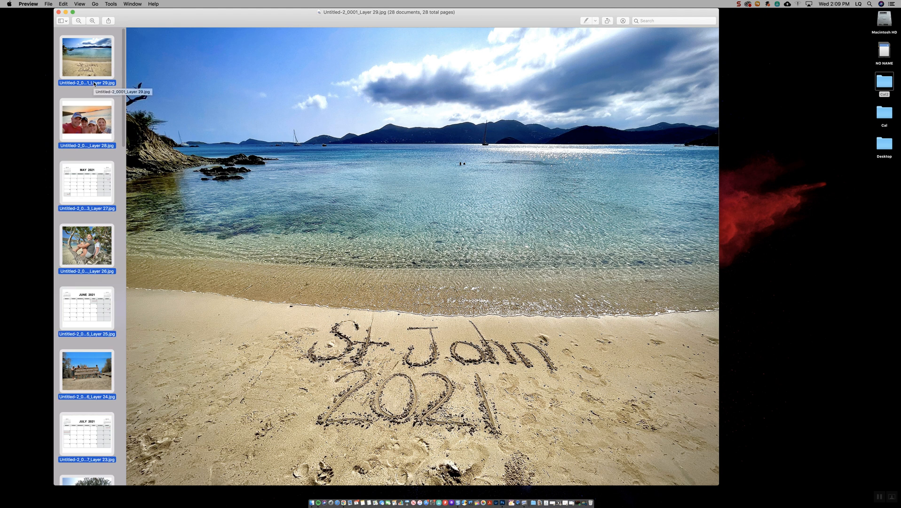
left_click(49, 4)
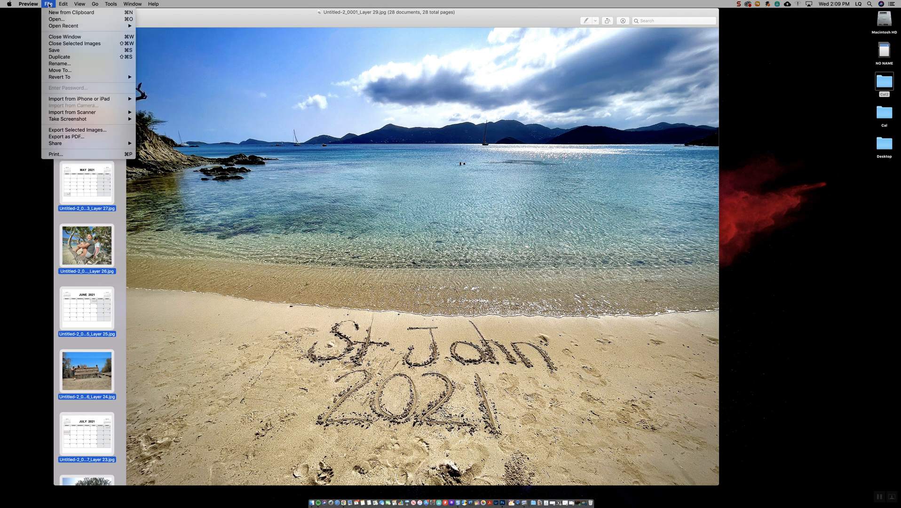
left_click(60, 156)
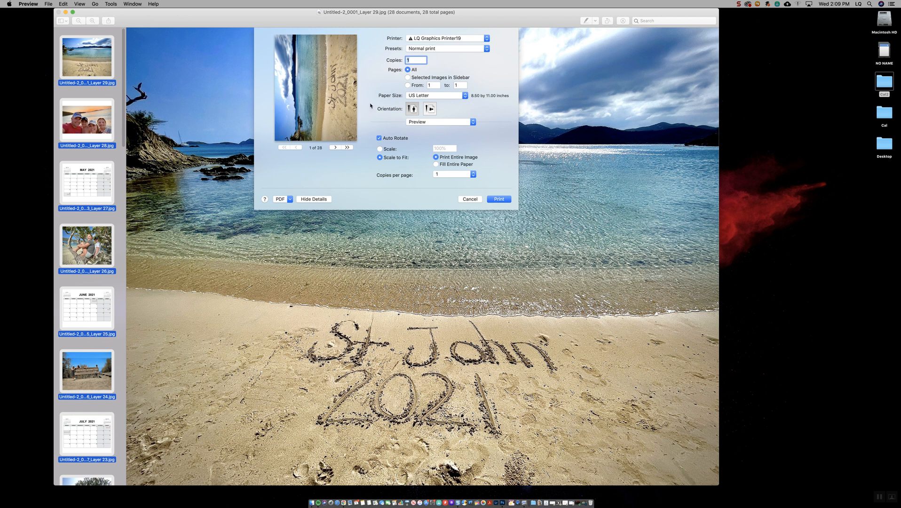
left_click(288, 199)
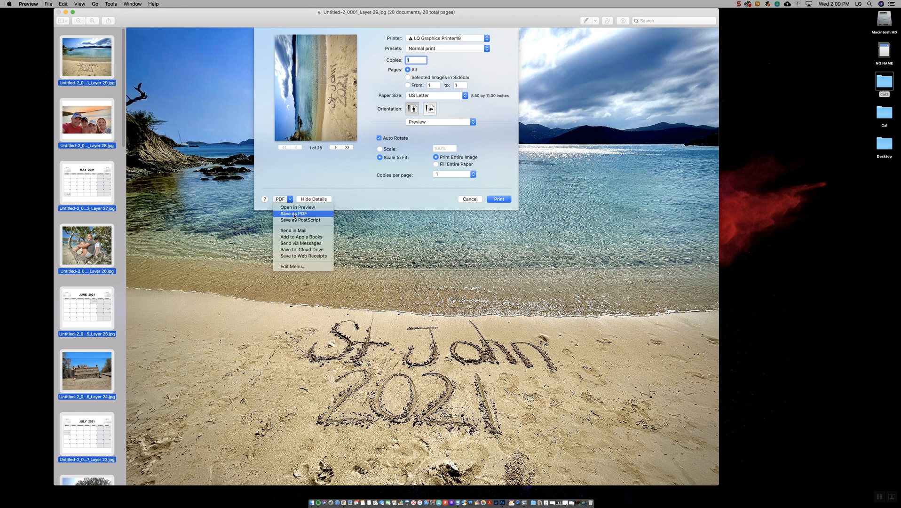
left_click(294, 215)
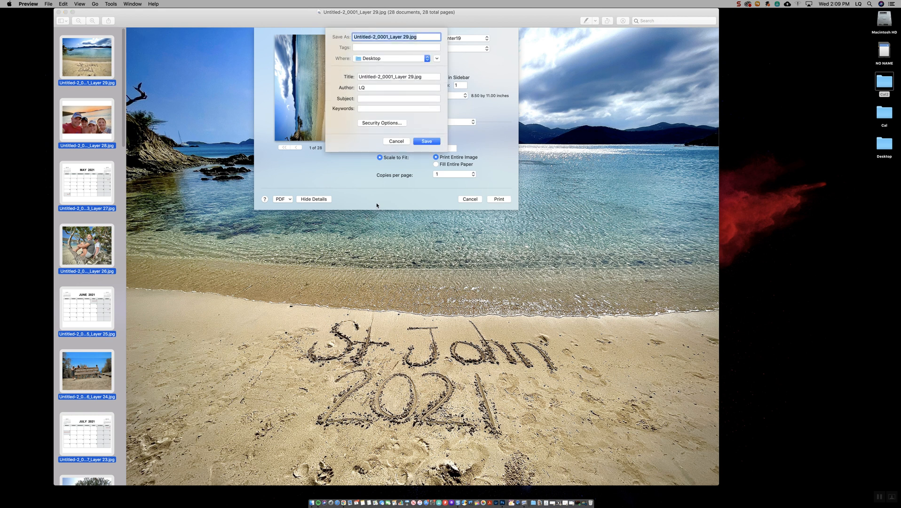
type("LQ Cal")
left_click(425, 142)
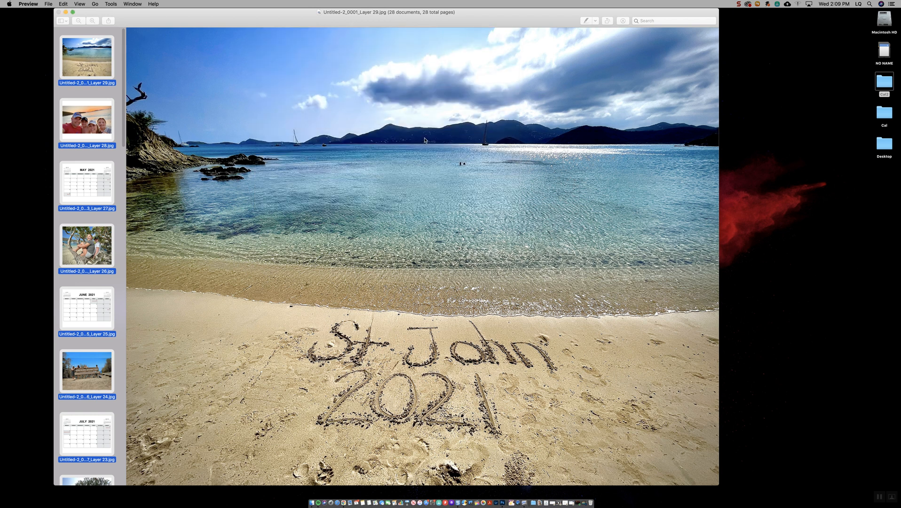
Move the Preview window aside, select the LQ Cal PDF on the desktop and close the Cal2 Finder window
left_click_drag(507, 23, 367, 188)
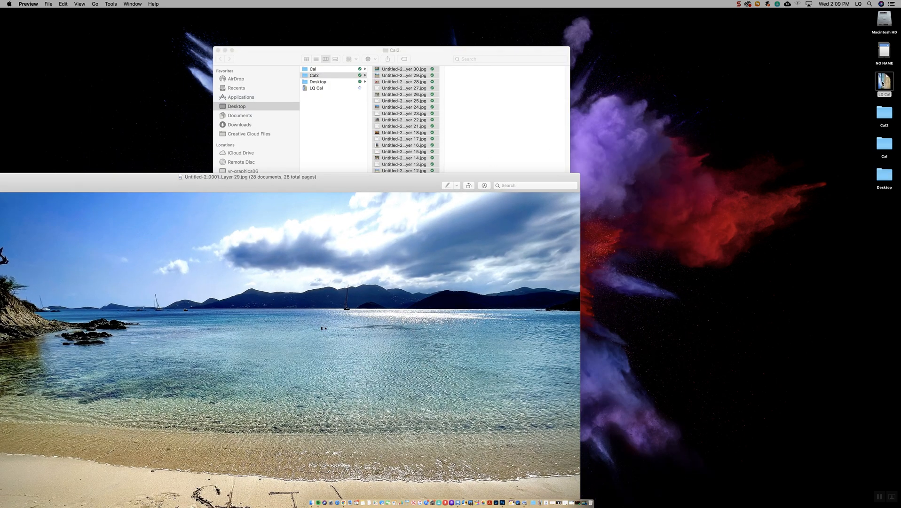
left_click(882, 83)
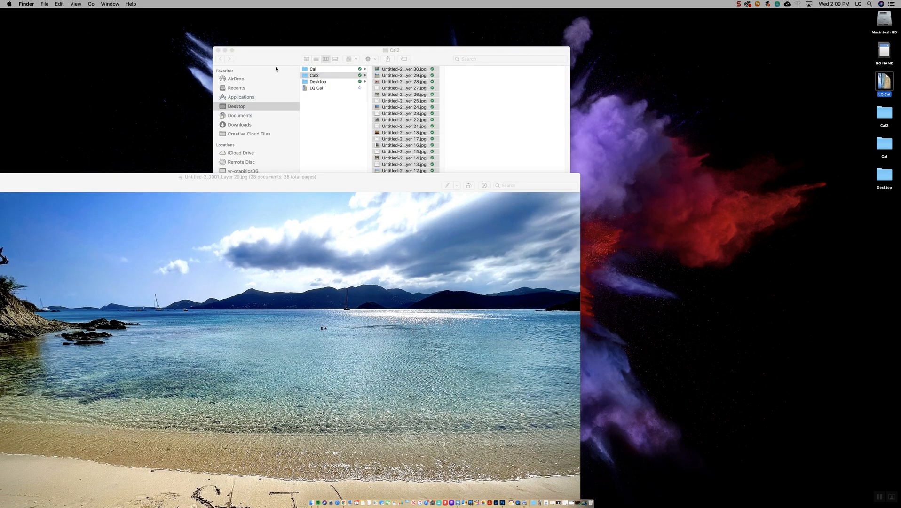
left_click(218, 50)
left_click_drag(388, 183, 279, 191)
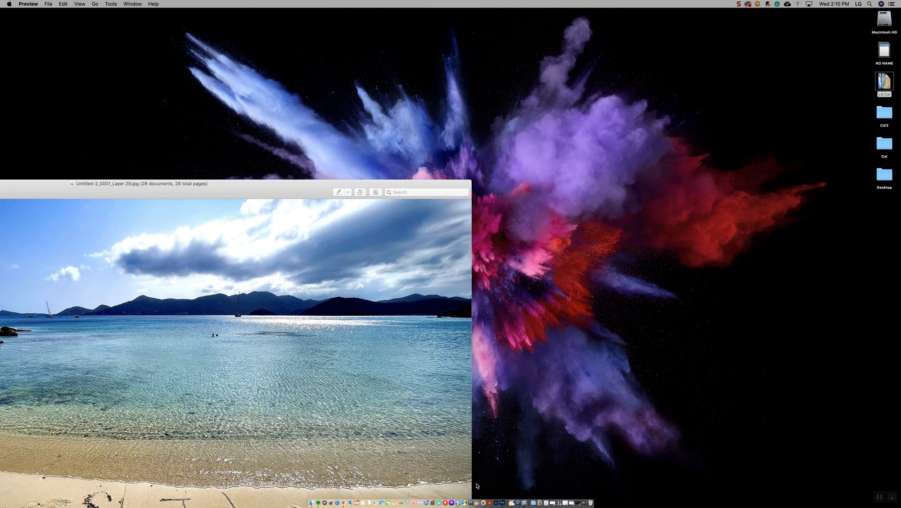
Switch to Fiery Command WorkStation and delete the three old jobs from the held queue
left_click(445, 503)
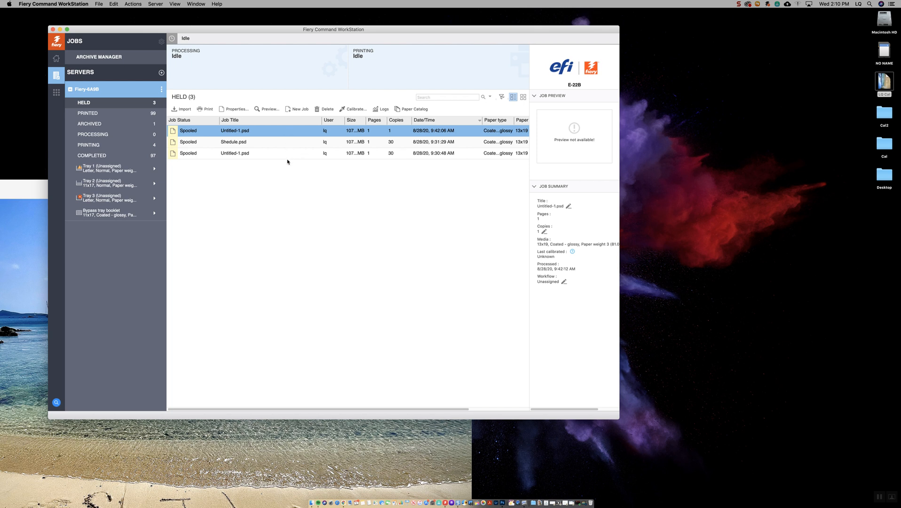
left_click(288, 156, "shift")
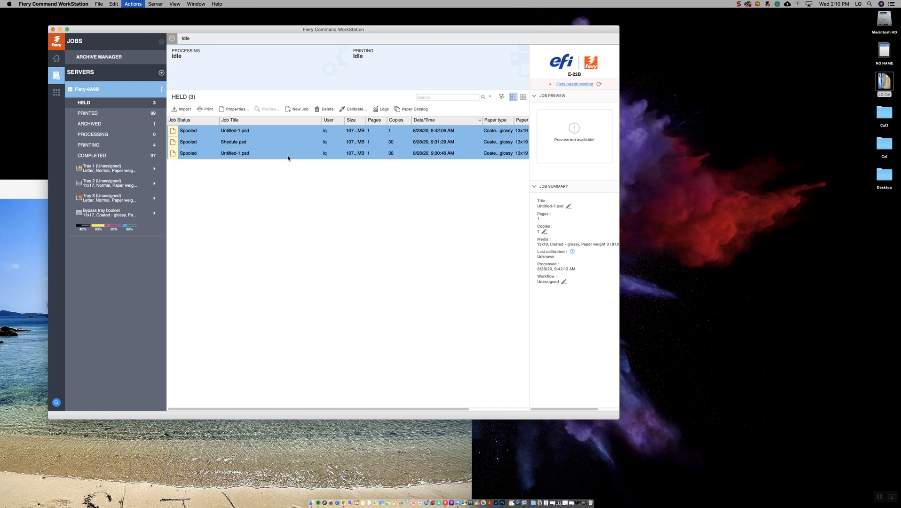
left_click(507, 163)
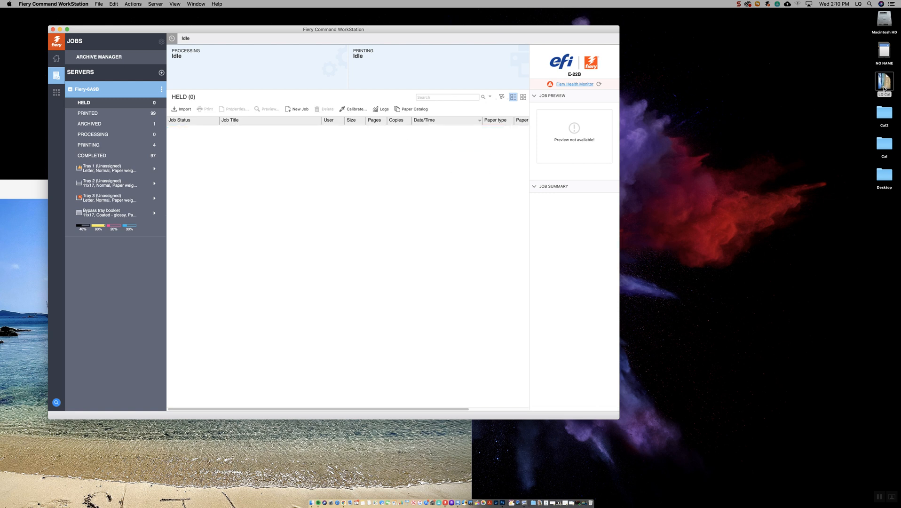
Import the LQ Cal PDF from the desktop into the held queue and open its job properties
left_click_drag(884, 88, 428, 192)
scroll(259, 132, "right", 1)
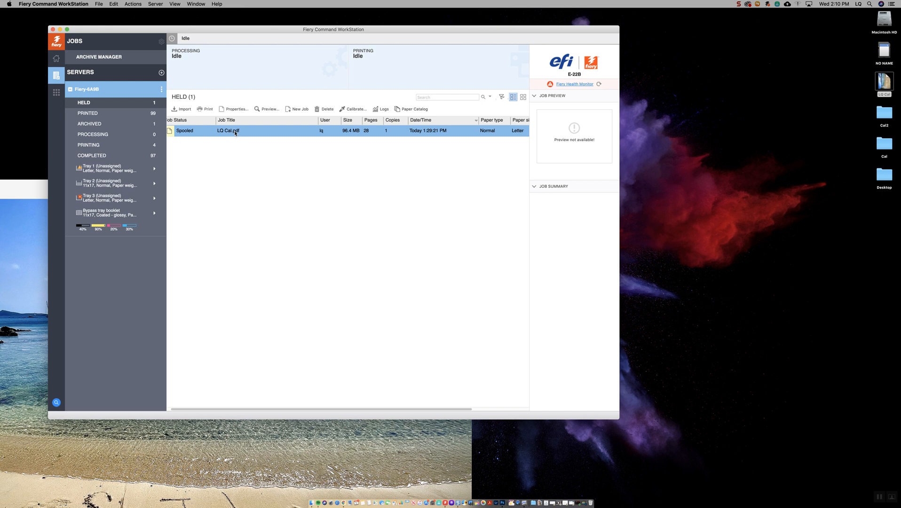
left_click(235, 133)
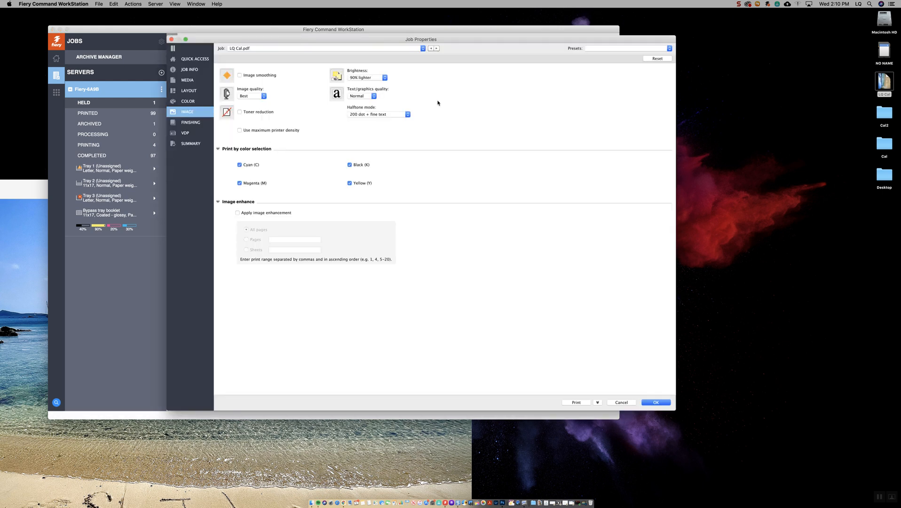
Apply the BookletLQ2019 server preset to the LQ Cal.pdf job and send it to print
left_click(590, 50)
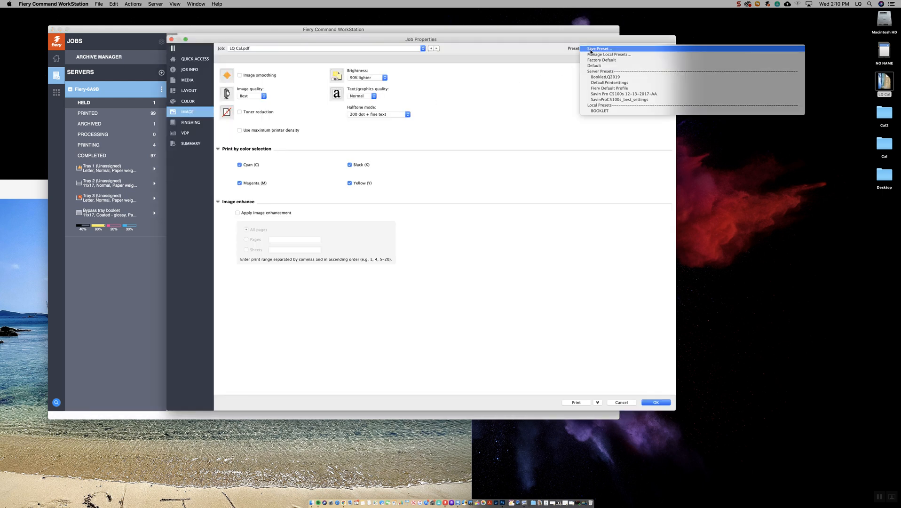
left_click(613, 77)
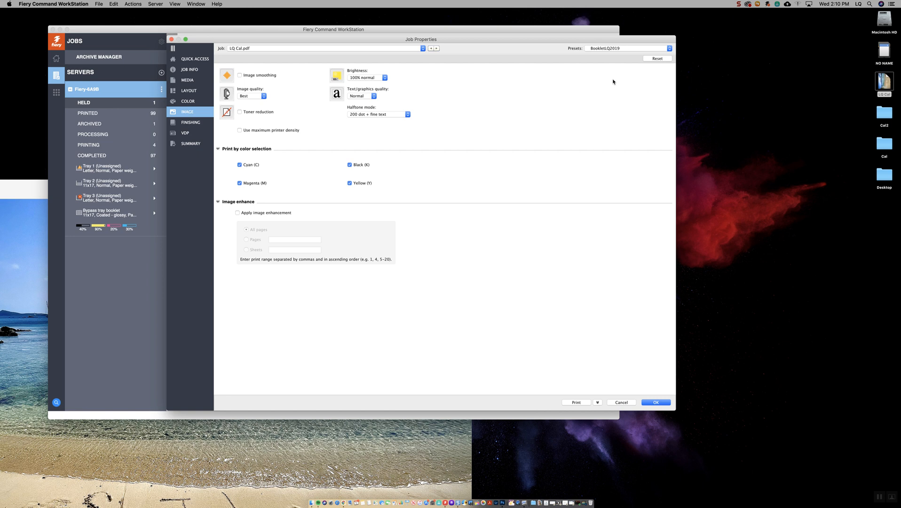
left_click(306, 50)
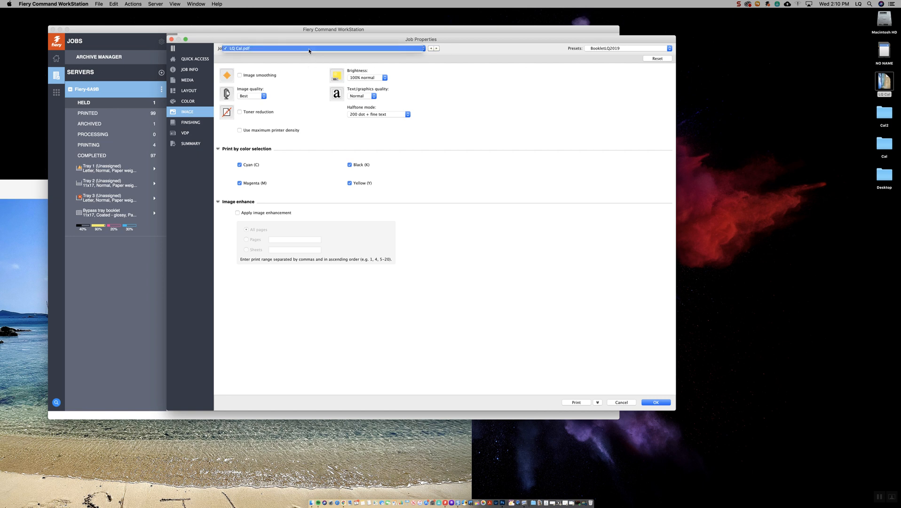
left_click(451, 94)
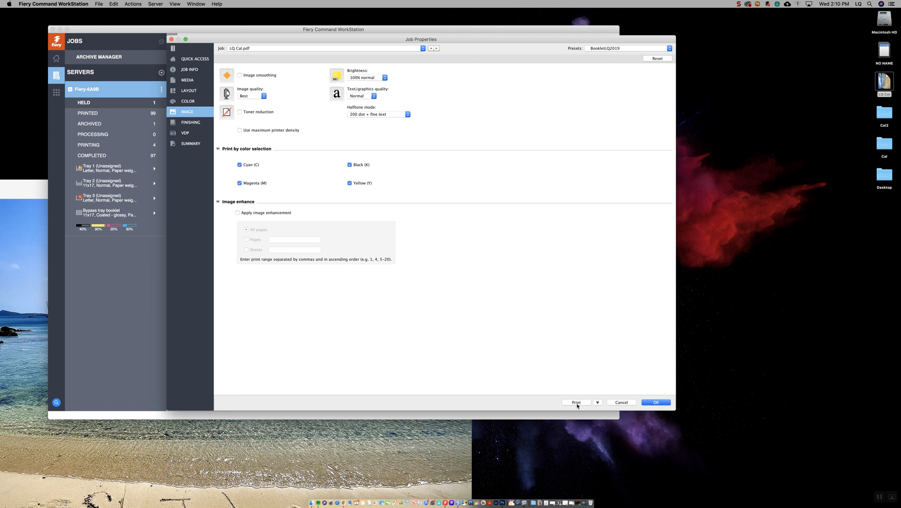
left_click(577, 403)
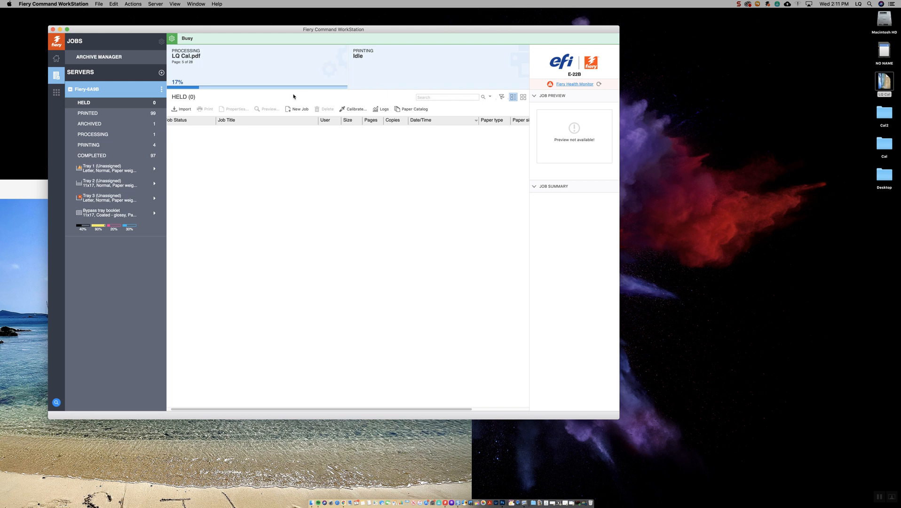
left_click(740, 4)
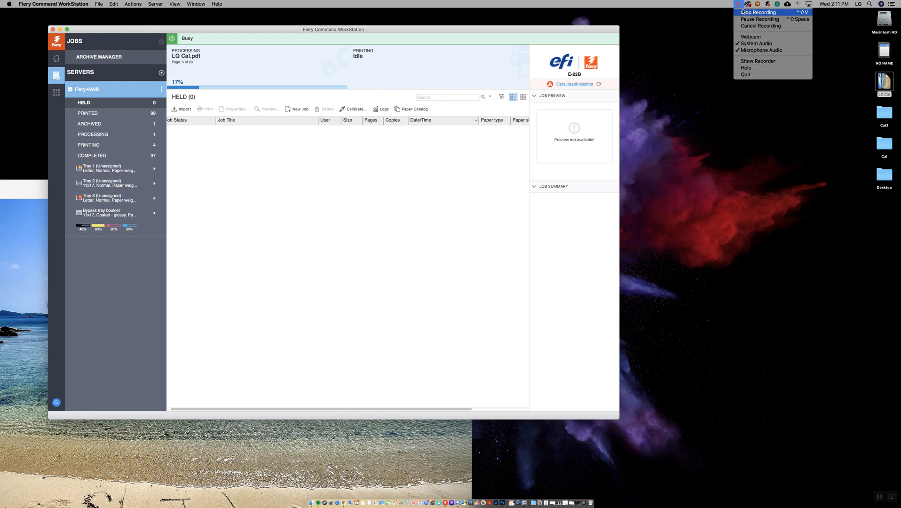